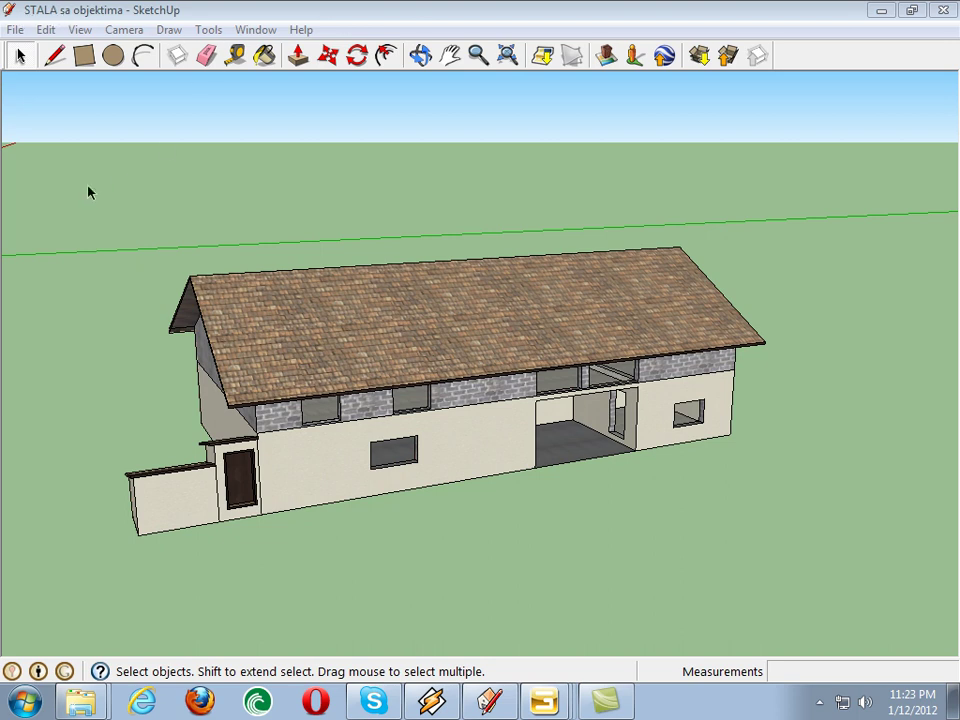
# Select all of the STALA house geometry and combine it into one group with Make Group
pyautogui.moveTo(21, 171); pyautogui.dragTo(881, 651)
pyautogui.moveTo(809, 407); pyautogui.dragTo(703, 331, button='middle')
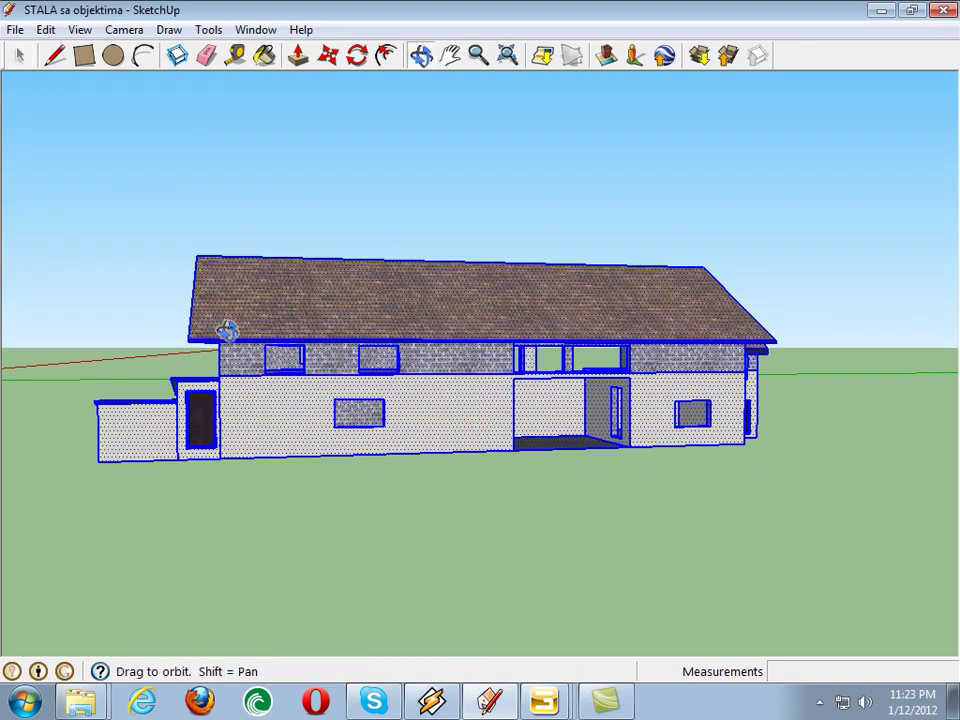
pyautogui.moveTo(703, 331)
pyautogui.mouseDown(button='middle')
pyautogui.moveTo(273, 261)
pyautogui.moveTo(385, 366)
pyautogui.moveTo(574, 364)
pyautogui.moveTo(366, 347)
pyautogui.moveTo(150, 358)
pyautogui.moveTo(14, 381)
pyautogui.moveTo(19, 160)
pyautogui.mouseUp(button='middle')
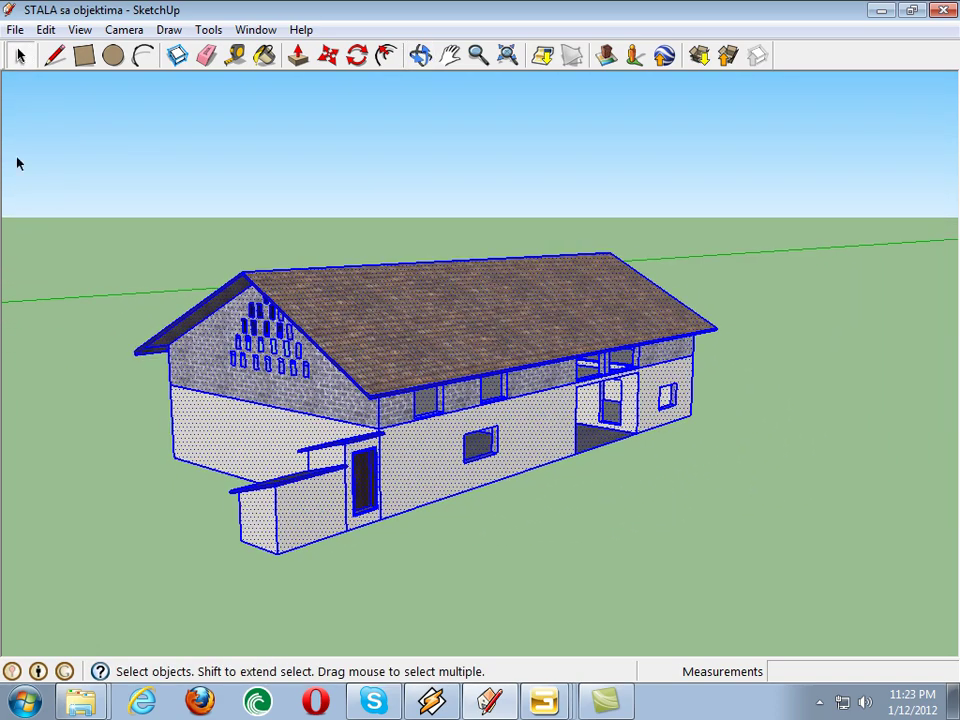
pyautogui.click(15, 29)
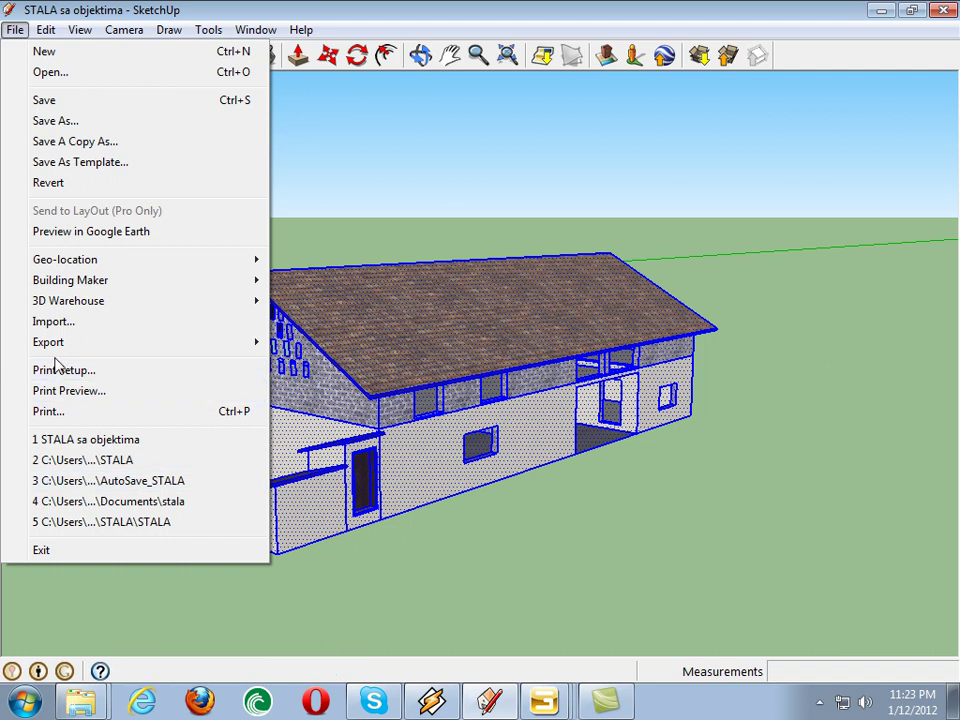
pyautogui.moveTo(48, 342)
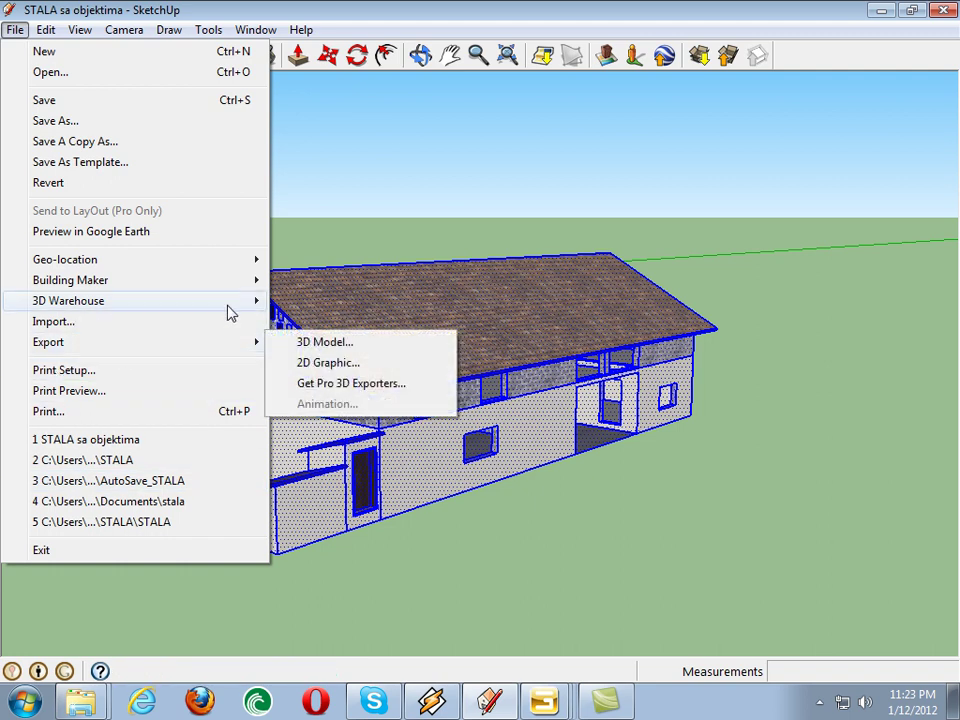
pyautogui.click(586, 210)
pyautogui.moveTo(88, 192); pyautogui.dragTo(836, 628)
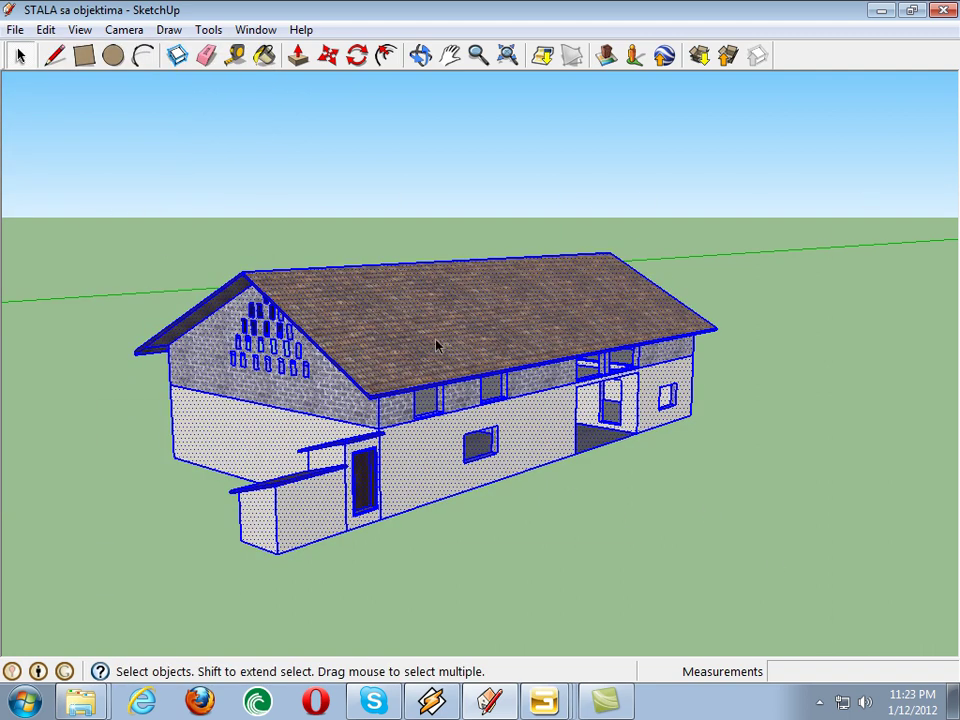
pyautogui.rightClick(410, 334)
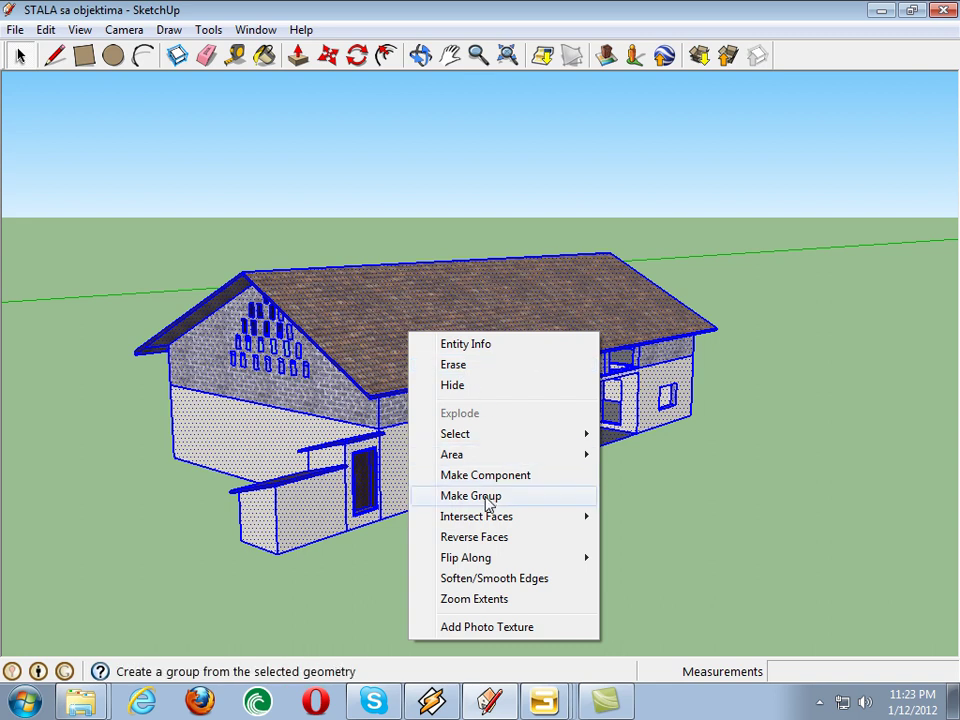
pyautogui.click(488, 497)
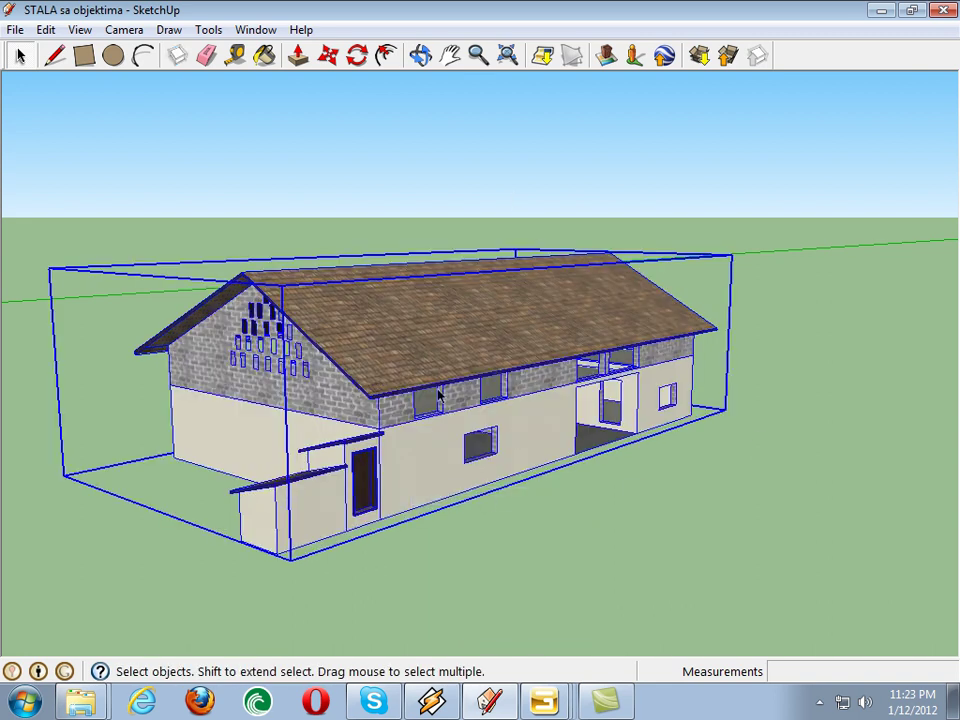
pyautogui.moveTo(174, 191); pyautogui.dragTo(467, 489)
pyautogui.moveTo(439, 249); pyautogui.dragTo(161, 262)
# Start a 3D model export and create a new TEST folder on the Desktop as the destination
pyautogui.click(15, 29)
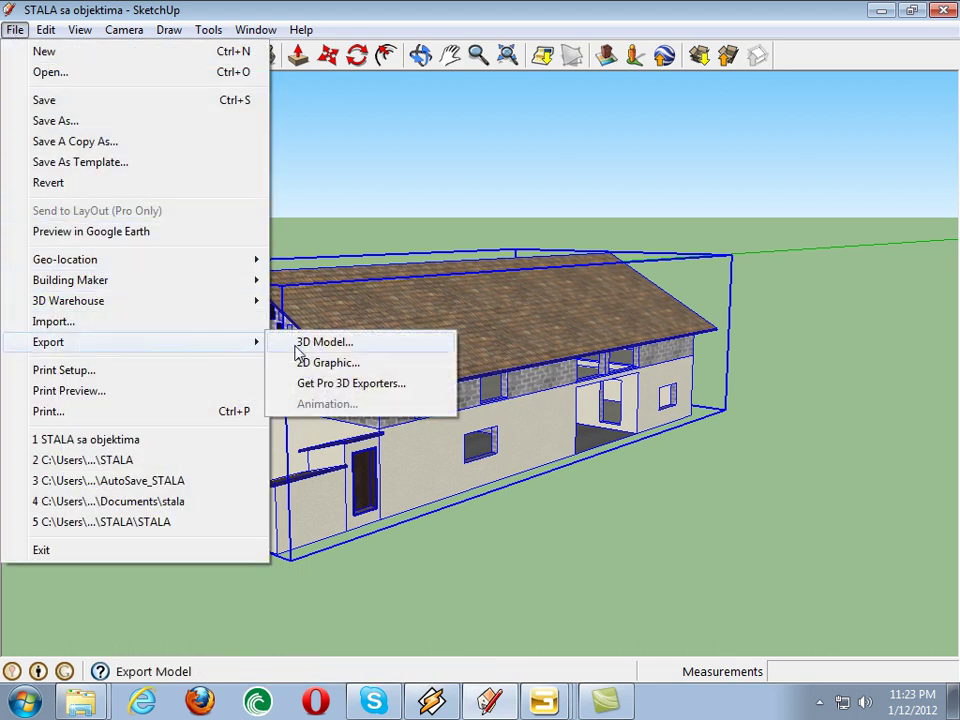
pyautogui.moveTo(48, 342)
pyautogui.click(300, 341)
pyautogui.click(260, 280)
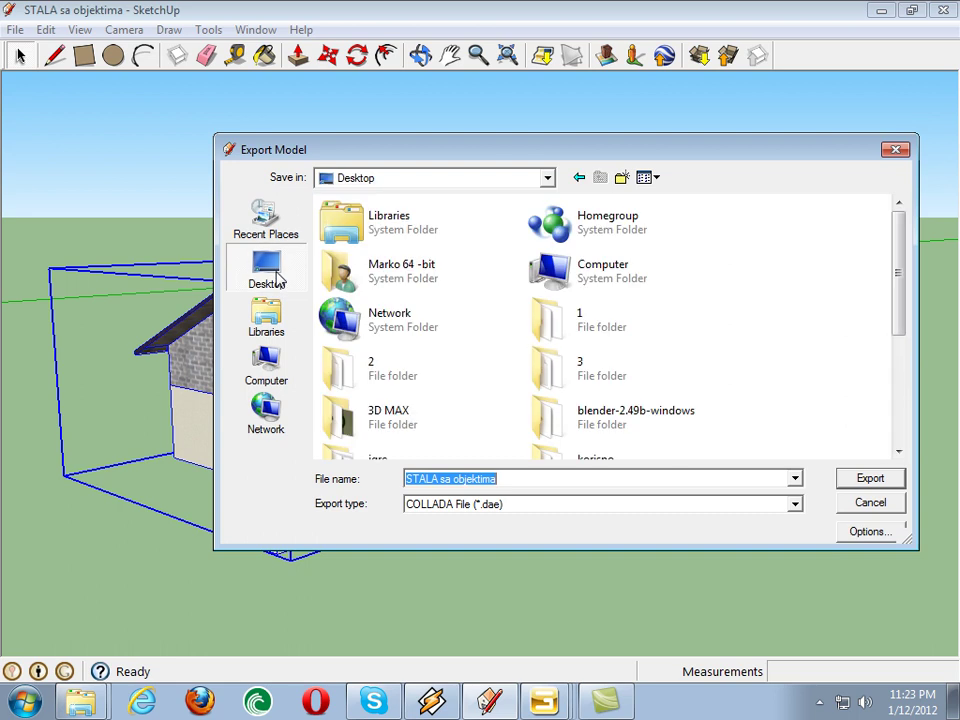
pyautogui.click(621, 179)
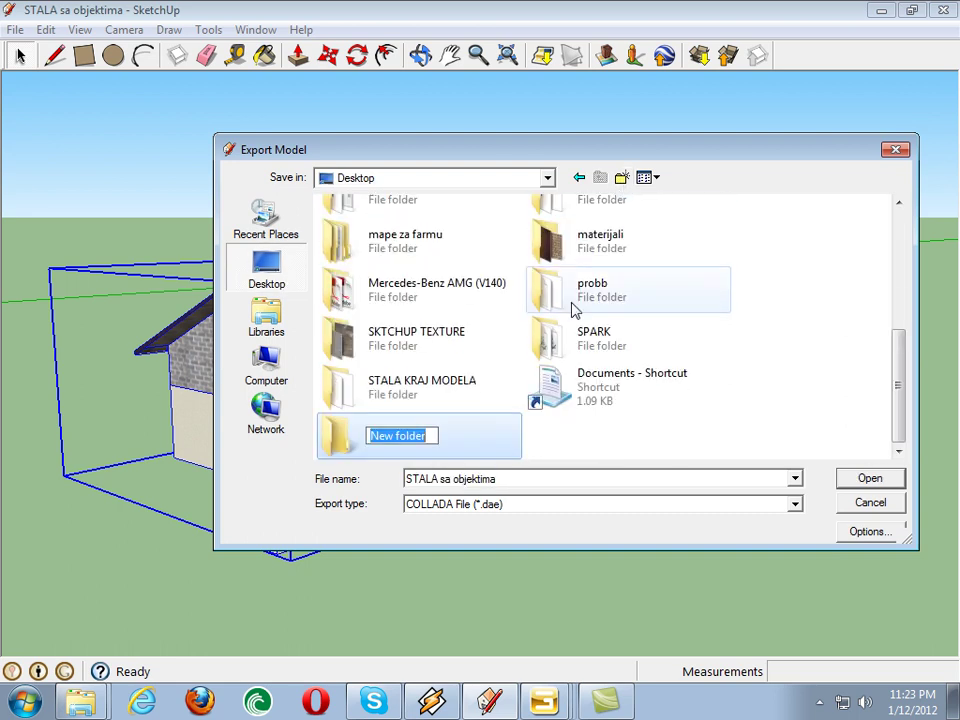
pyautogui.write('TE')
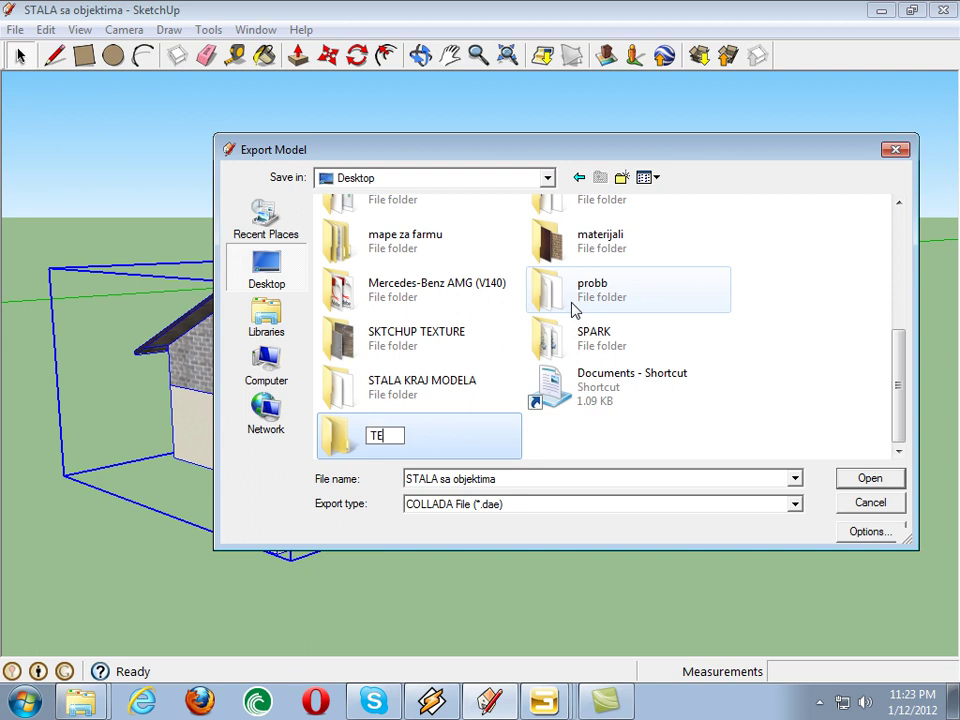
pyautogui.click(349, 439)
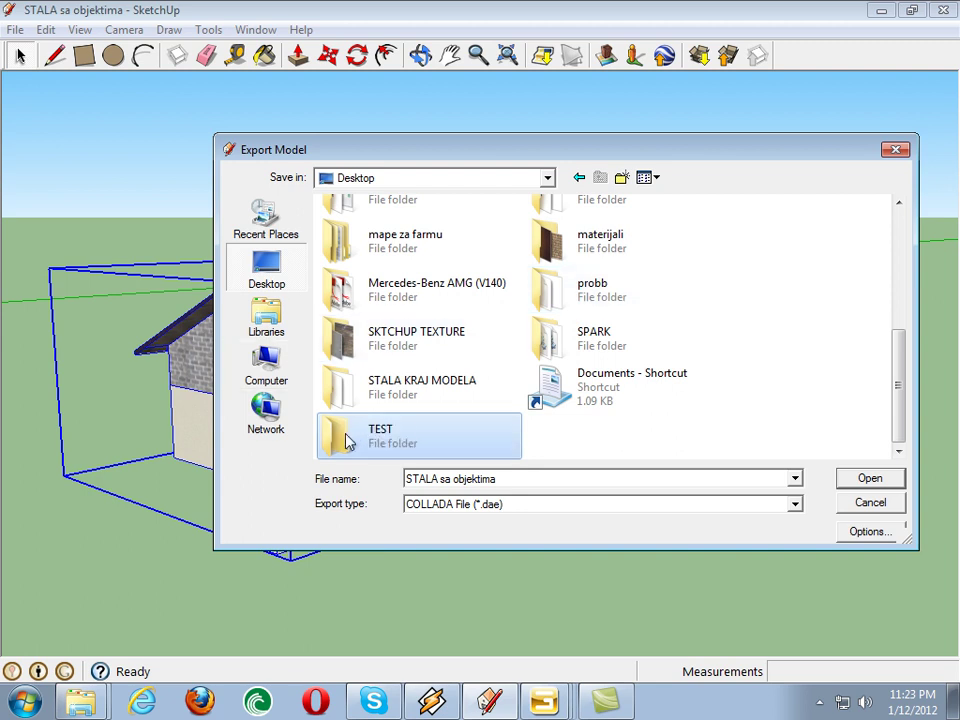
pyautogui.doubleClick(349, 439)
# Export the house as a COLLADA (*.dae) file named TEST
pyautogui.click(512, 478)
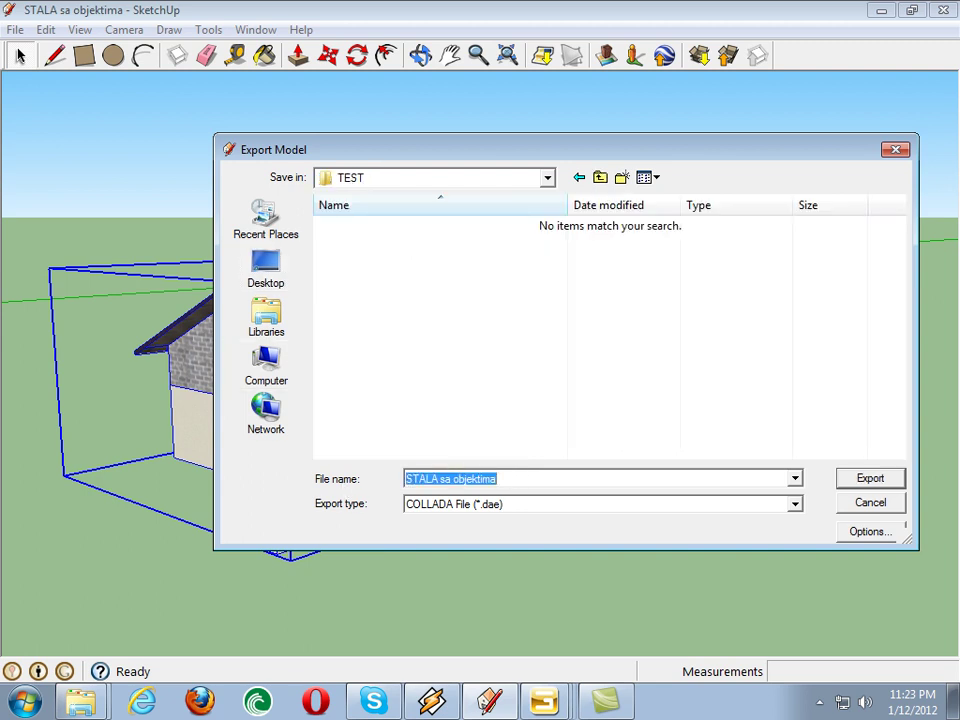
pyautogui.write('TEST')
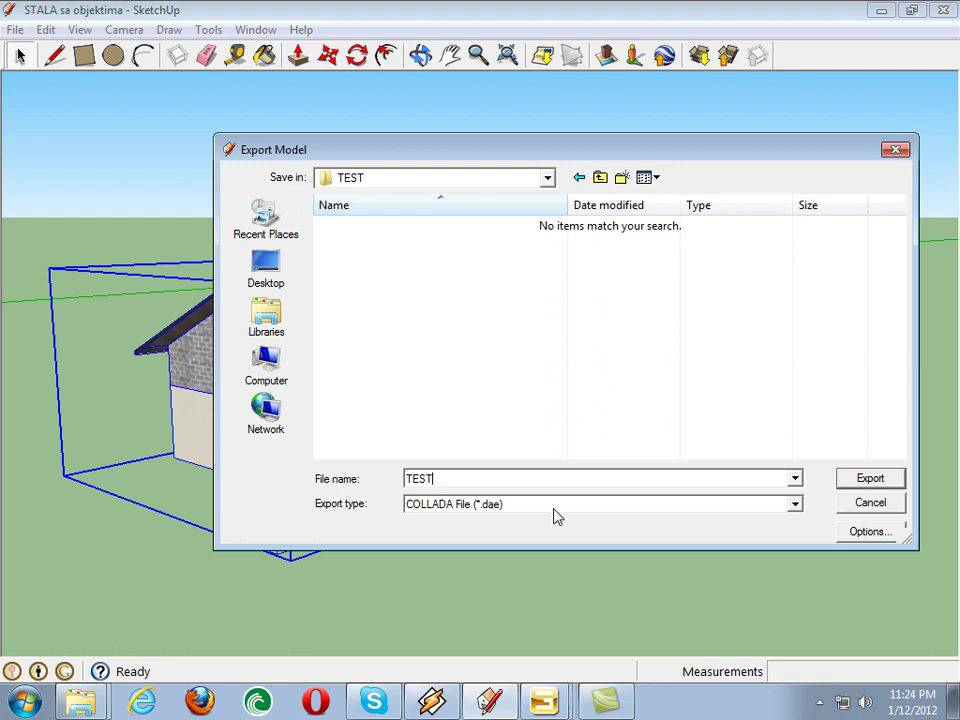
pyautogui.click(470, 508)
pyautogui.click(484, 519)
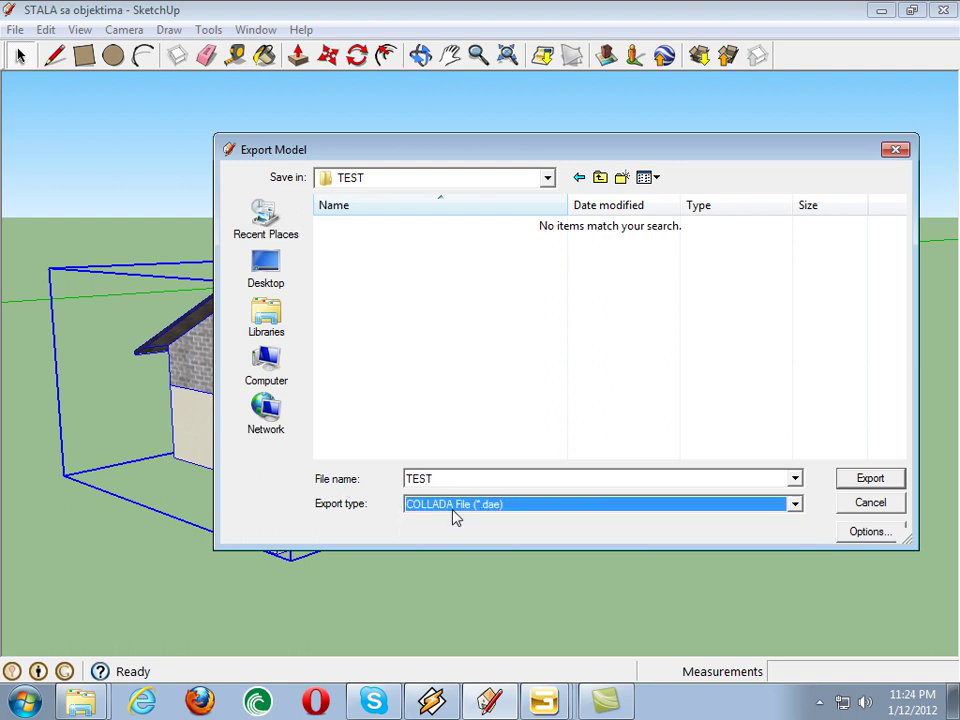
pyautogui.click(870, 479)
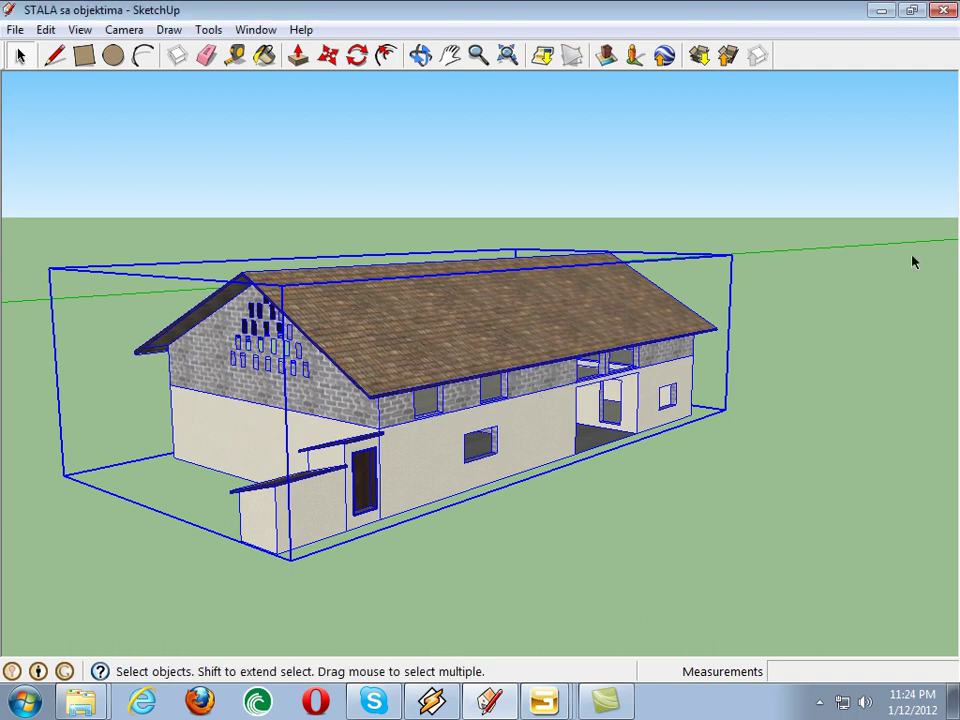
# Minimize SketchUp, refresh the desktop and open the new TEST folder
pyautogui.click(886, 12)
pyautogui.rightClick(347, 321)
pyautogui.click(352, 397)
pyautogui.moveTo(112, 284); pyautogui.dragTo(399, 302)
pyautogui.doubleClick(402, 291)
# Check the exported TEST.dae and its TEST texture subfolder in a full-screen window
pyautogui.moveTo(332, 272); pyautogui.dragTo(240, 172)
pyautogui.click(741, 63)
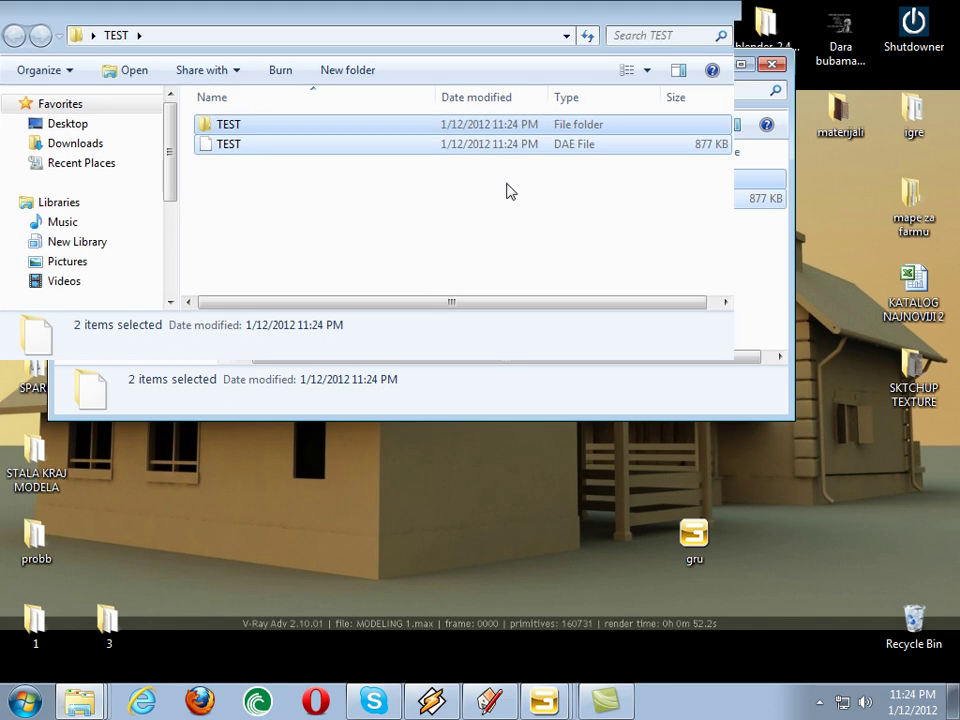
pyautogui.click(225, 128)
pyautogui.click(307, 272)
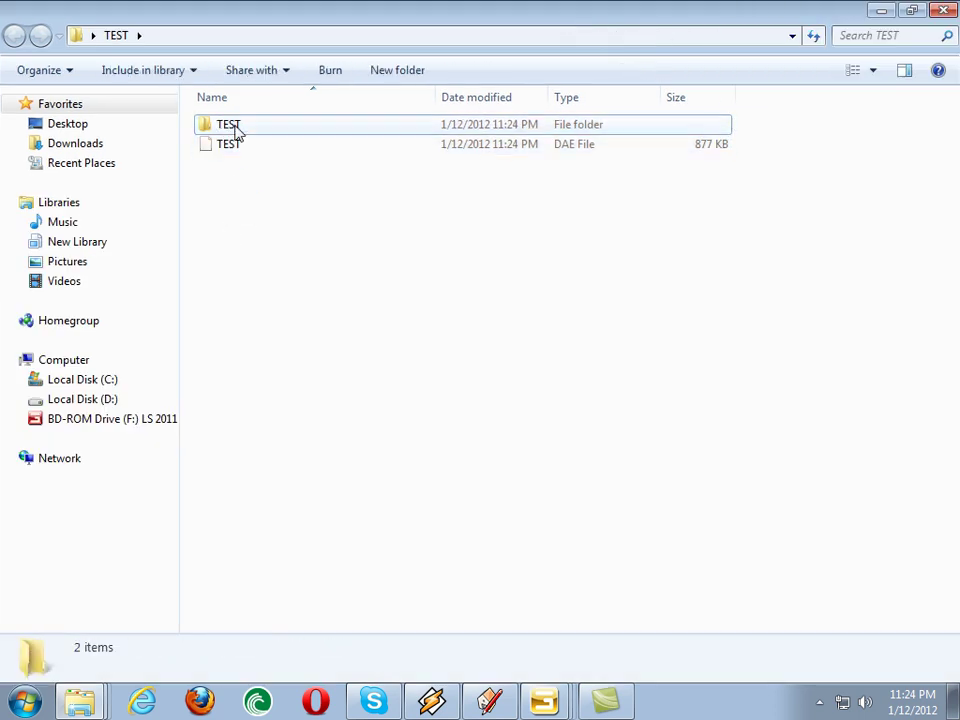
pyautogui.doubleClick(236, 128)
pyautogui.moveTo(222, 370); pyautogui.dragTo(224, 366)
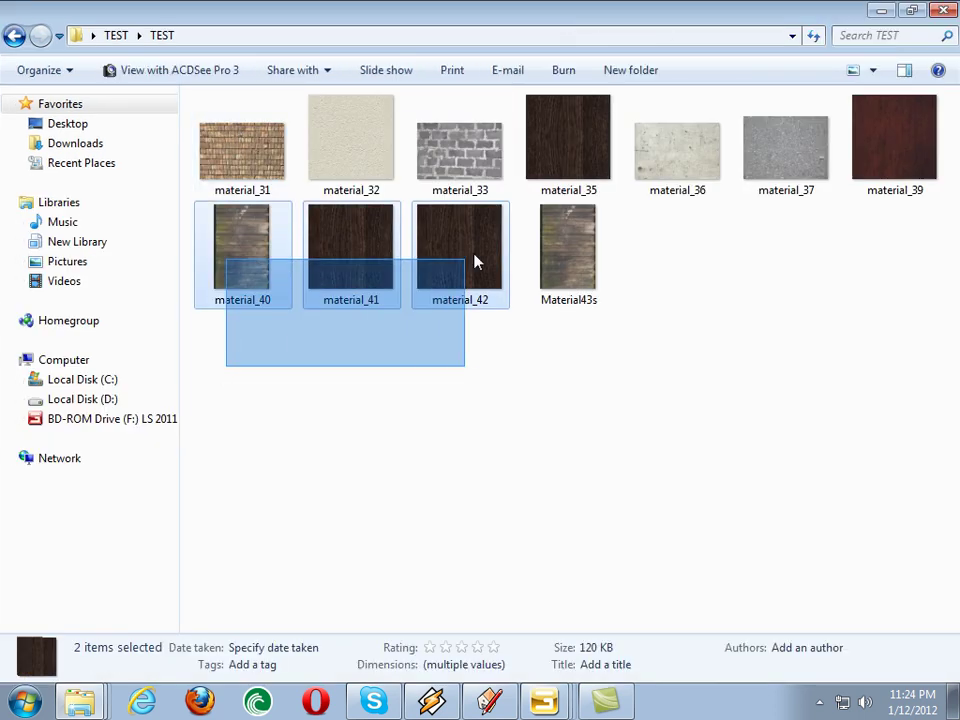
pyautogui.click(12, 38)
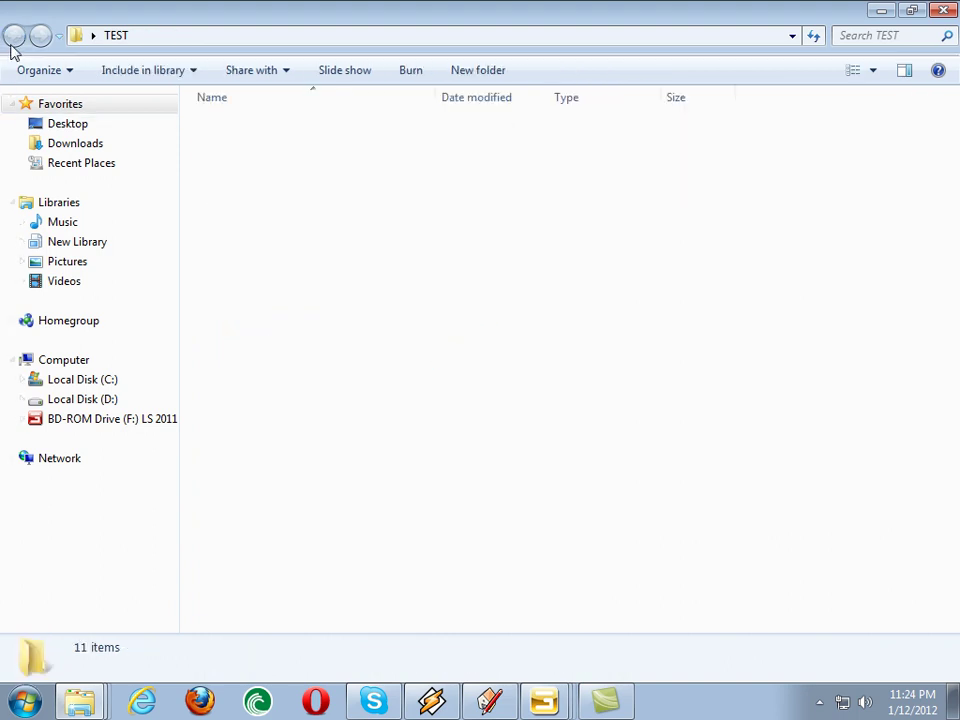
# Launch Blender 2.49 from the blender-2.49b-windows folder
pyautogui.click(882, 11)
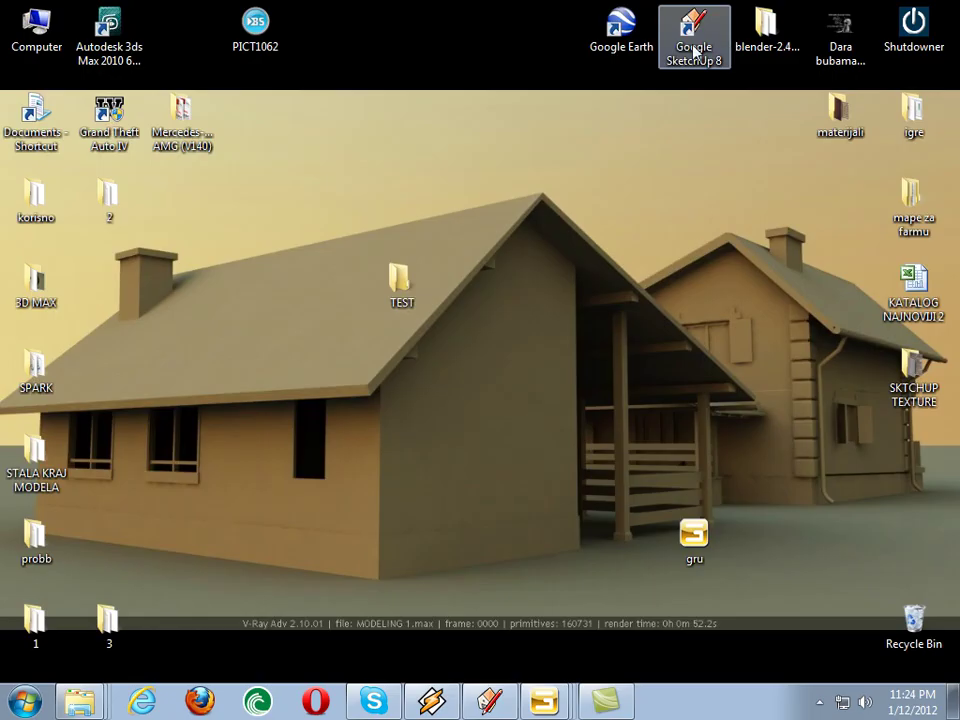
pyautogui.doubleClick(762, 32)
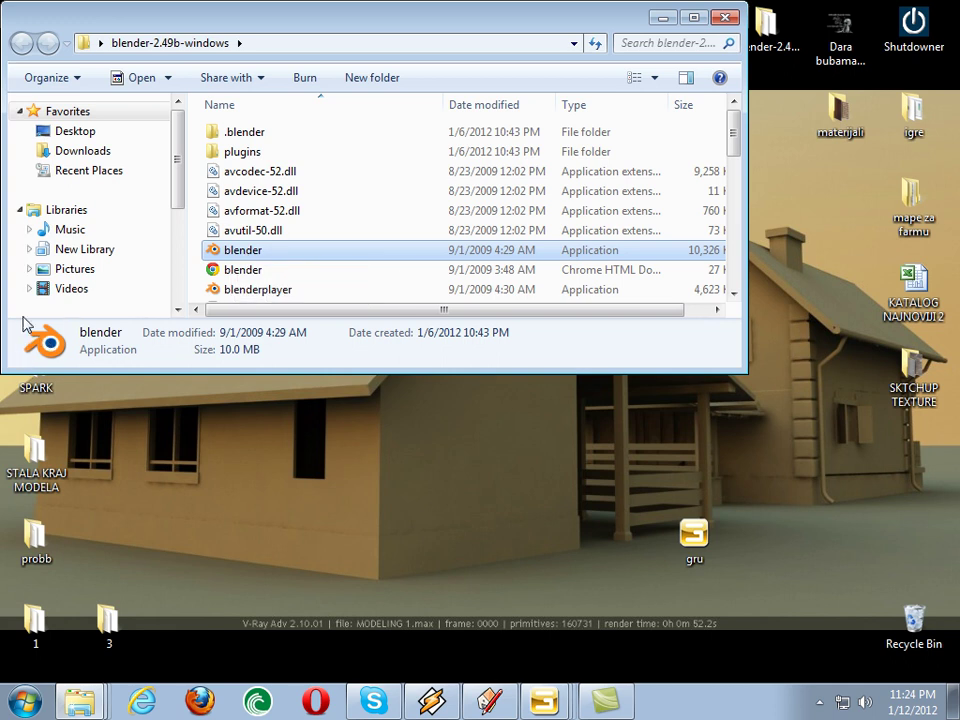
pyautogui.doubleClick(243, 250)
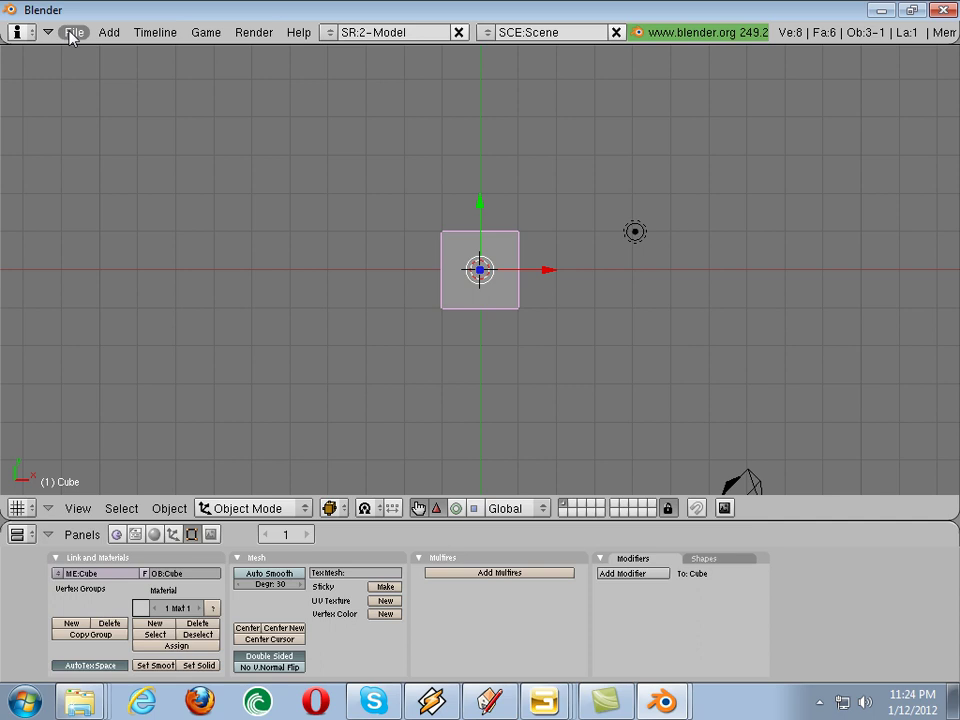
# Start a COLLADA 1.4 import and pick TEST.dae from the Desktop TEST folder
pyautogui.click(71, 36)
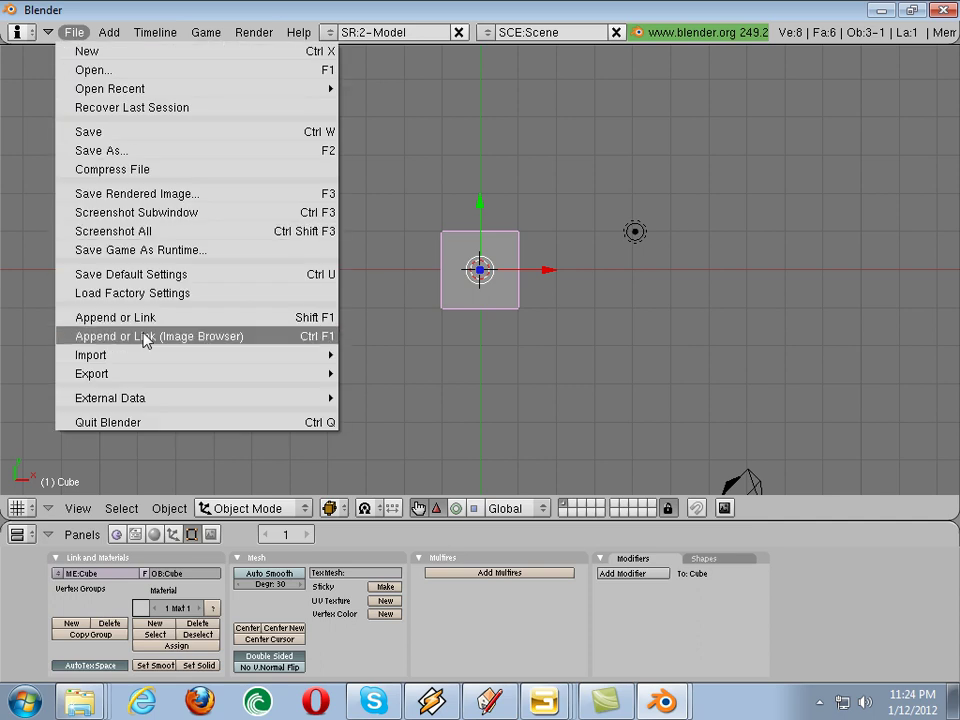
pyautogui.moveTo(160, 355)
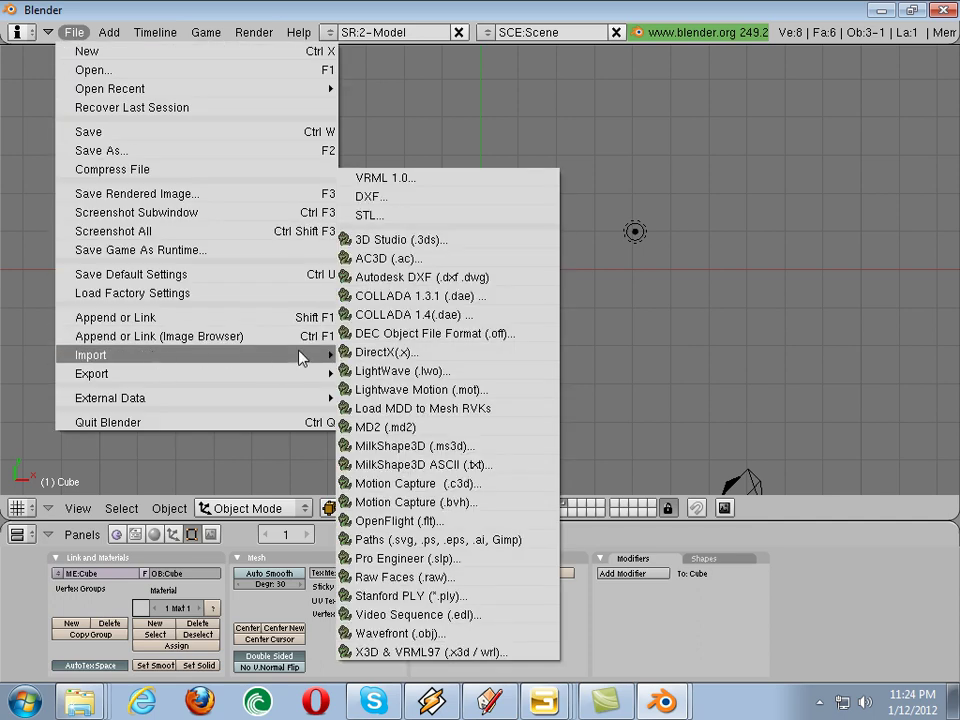
pyautogui.click(414, 318)
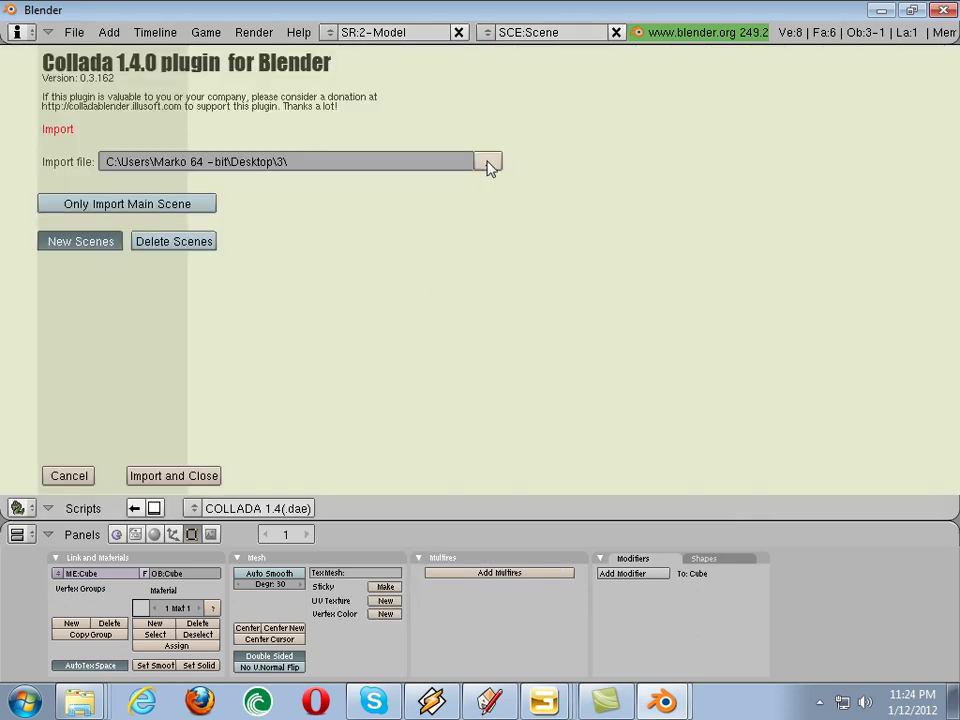
pyautogui.click(487, 161)
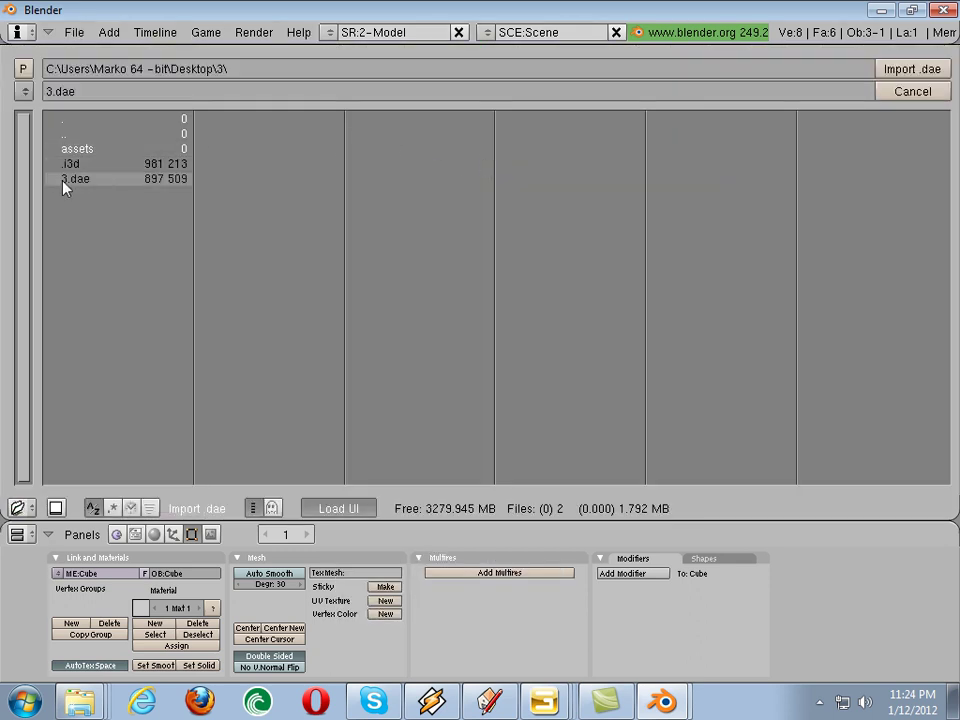
pyautogui.click(23, 91)
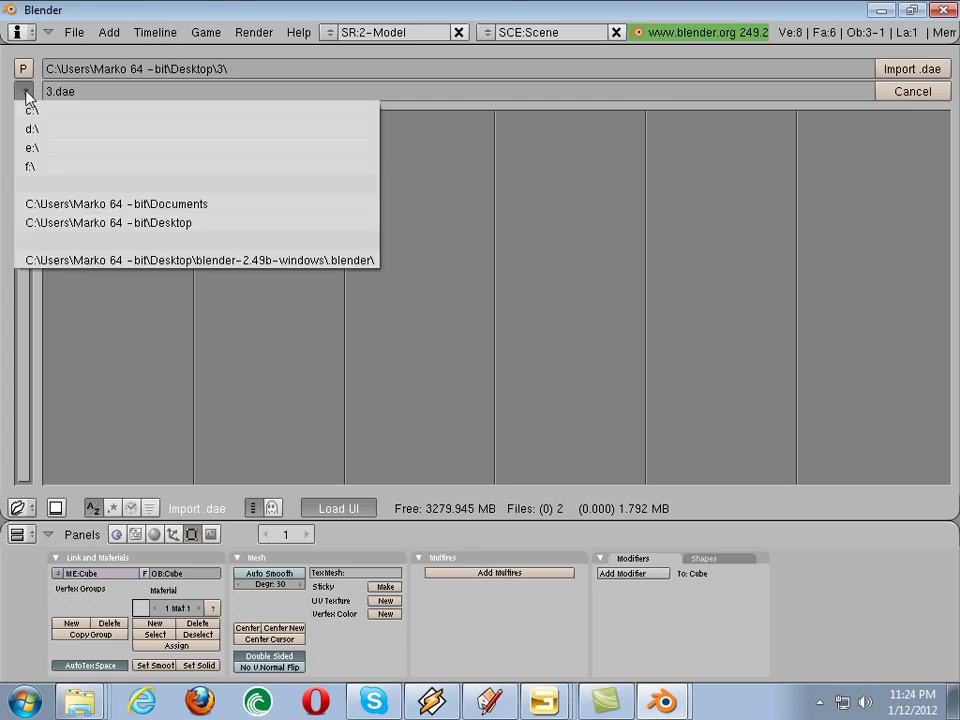
pyautogui.click(93, 222)
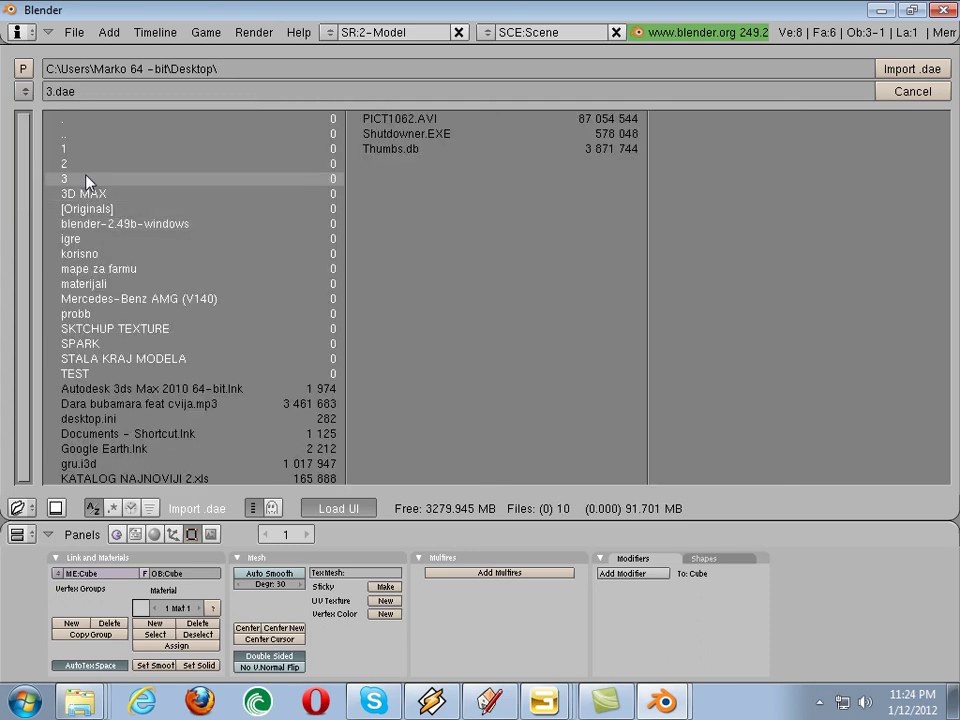
pyautogui.click(85, 377)
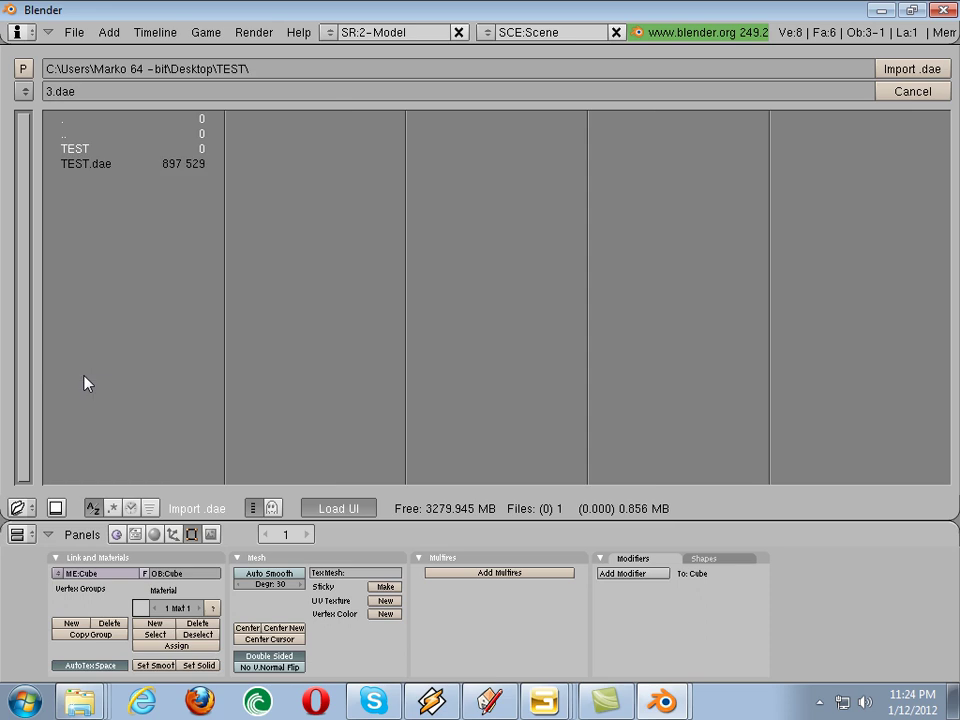
pyautogui.click(105, 168)
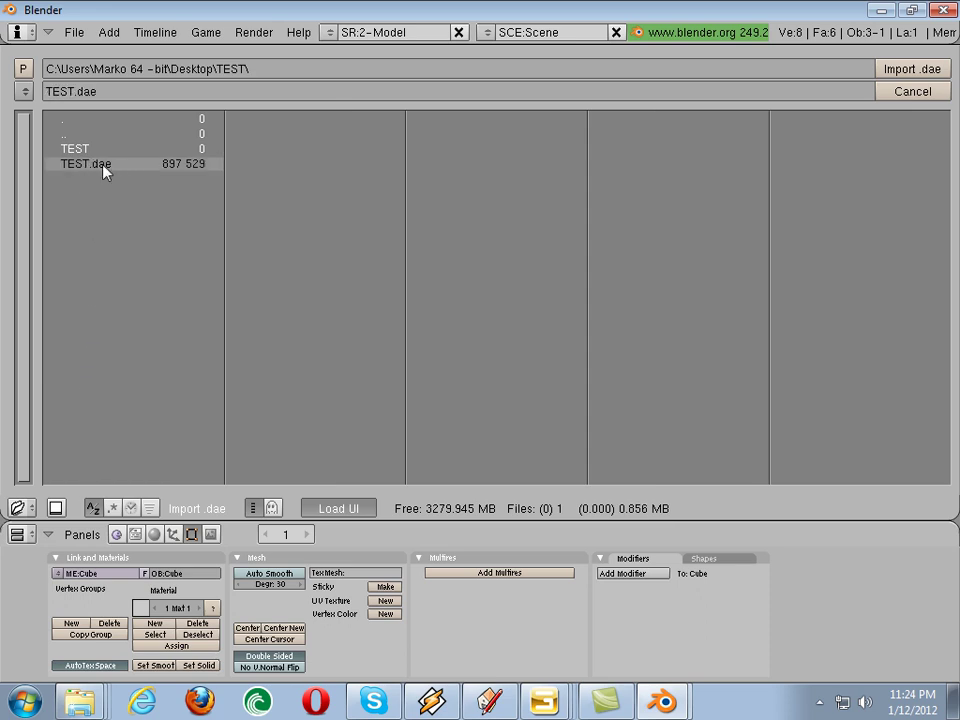
# Import TEST.dae with Import and Close, dismiss the success message and zoom out
pyautogui.click(912, 72)
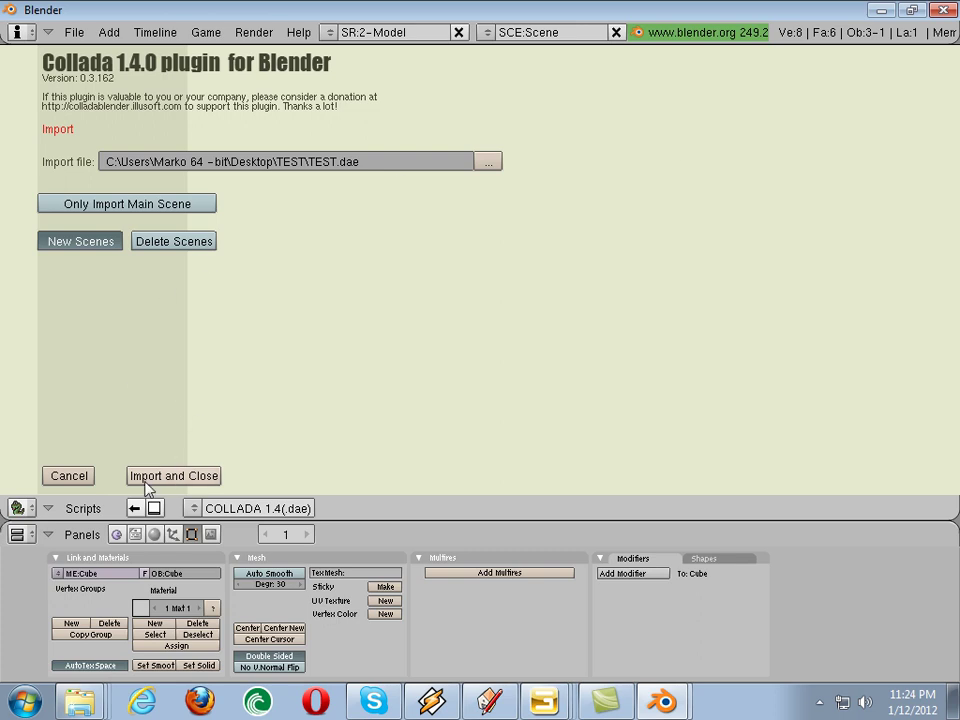
pyautogui.click(181, 477)
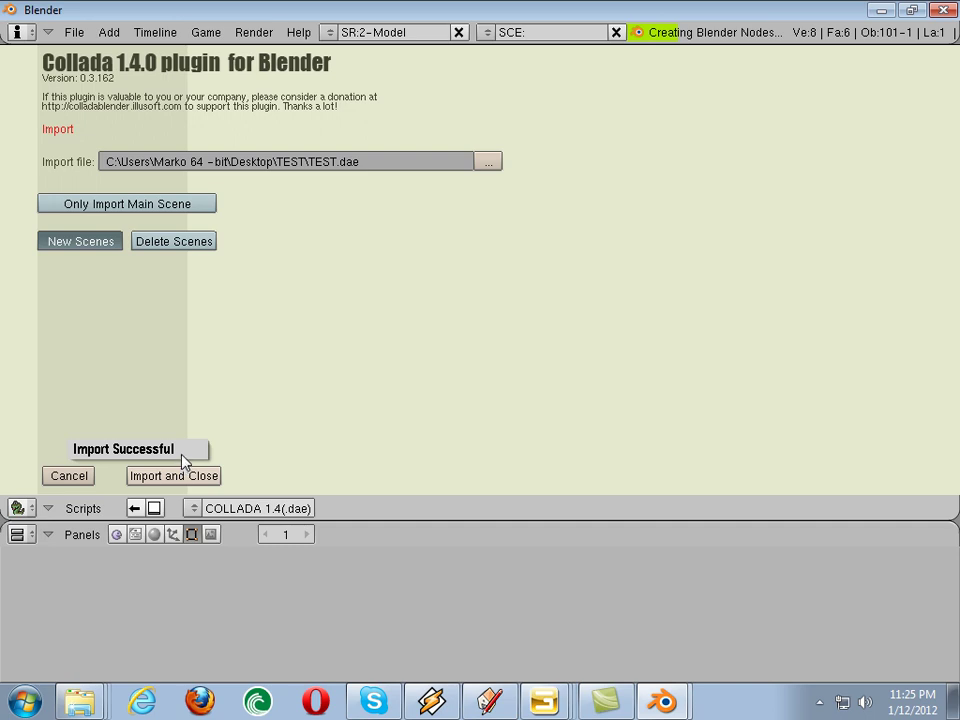
pyautogui.click(186, 455)
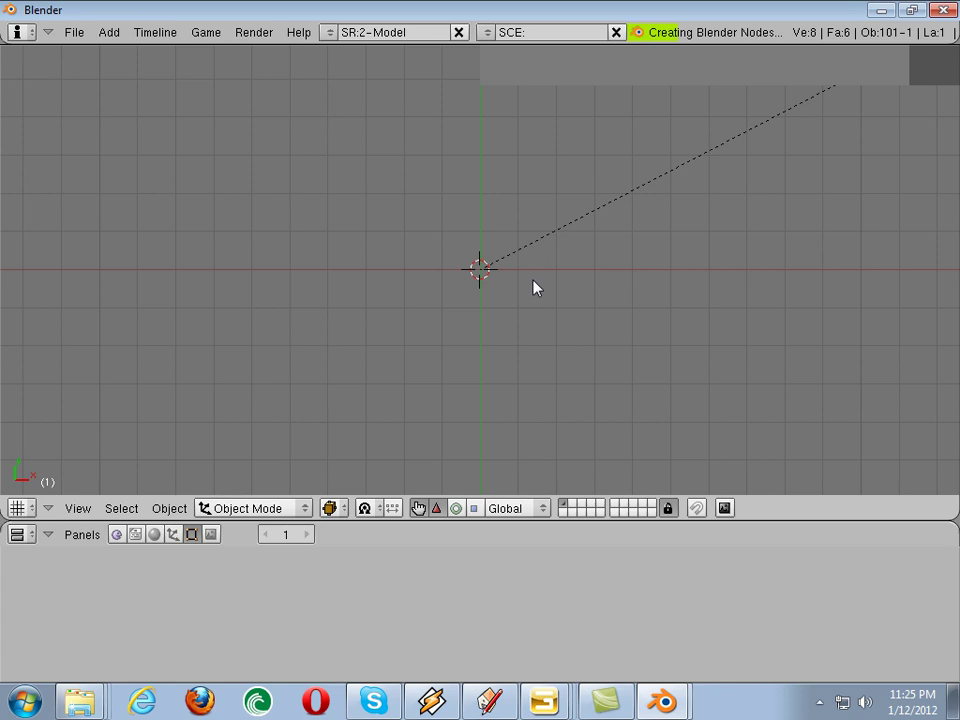
pyautogui.scroll(-4, 530, 256)
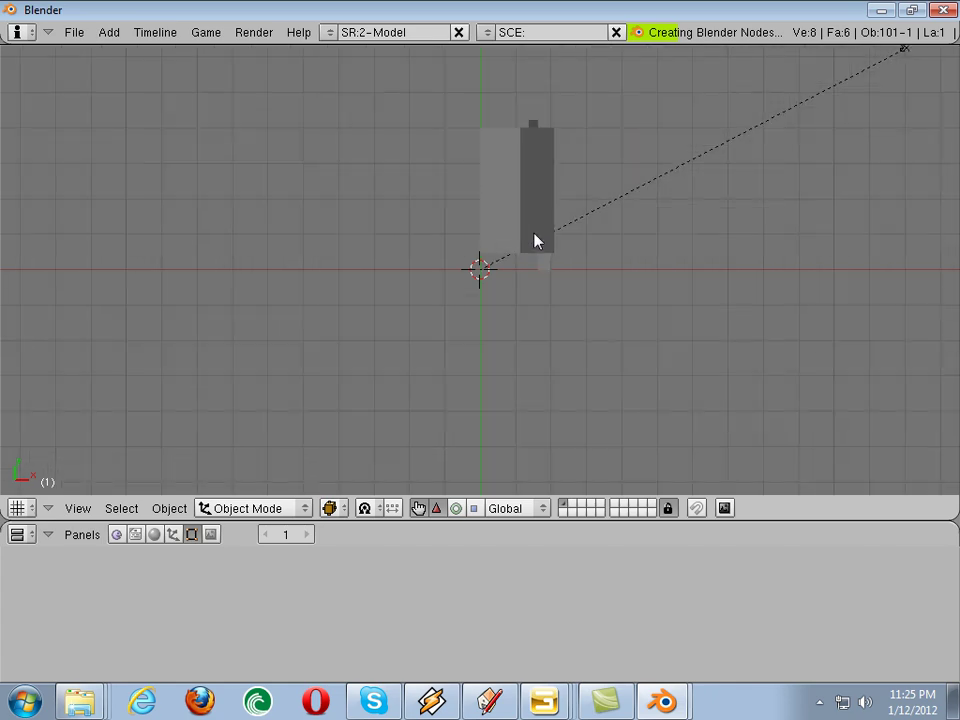
# Delete the stray empty object ID2.096
pyautogui.moveTo(538, 236)
pyautogui.mouseDown(button='middle')
pyautogui.moveTo(540, 78)
pyautogui.moveTo(534, 92)
pyautogui.moveTo(600, 109)
pyautogui.moveTo(530, 140)
pyautogui.mouseUp(button='middle')
pyautogui.scroll(-3, 525, 137)
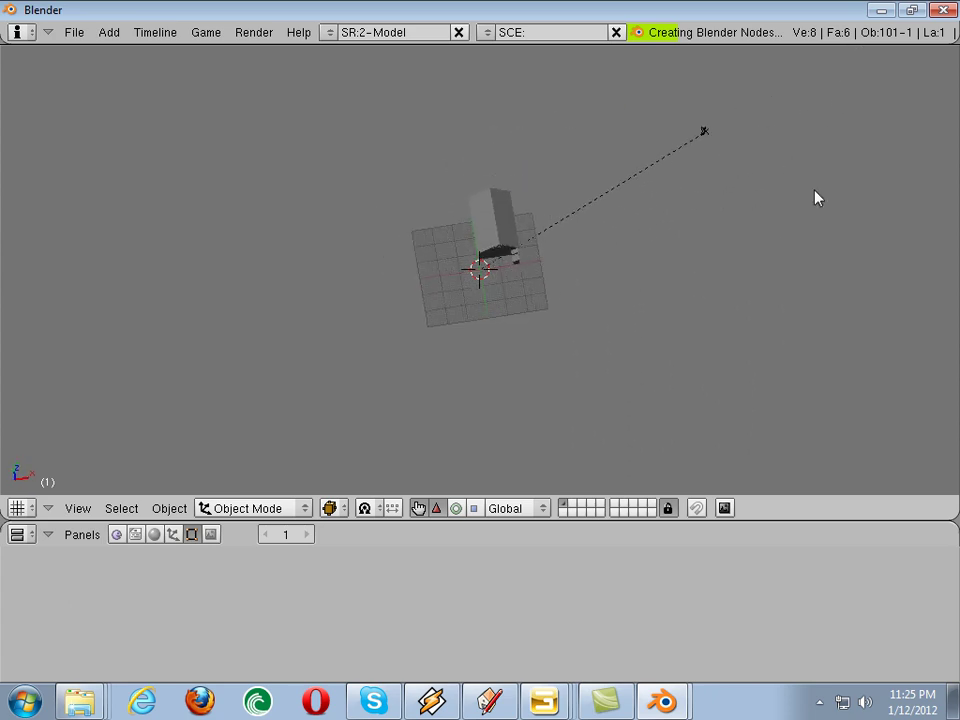
pyautogui.rightClick(704, 134)
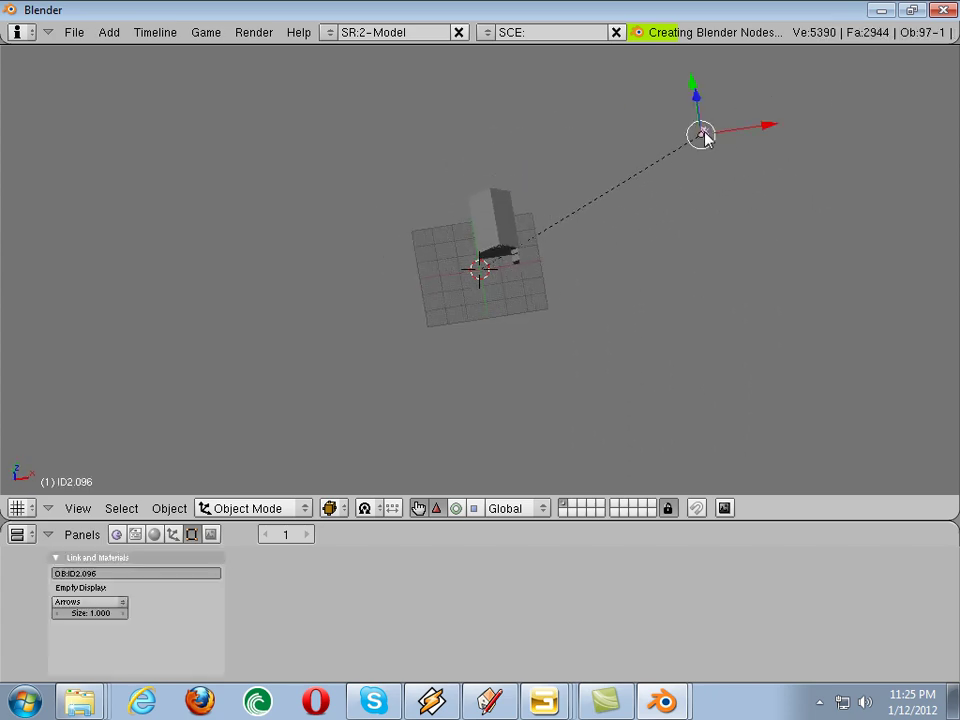
pyautogui.press('x')
pyautogui.click(650, 134)
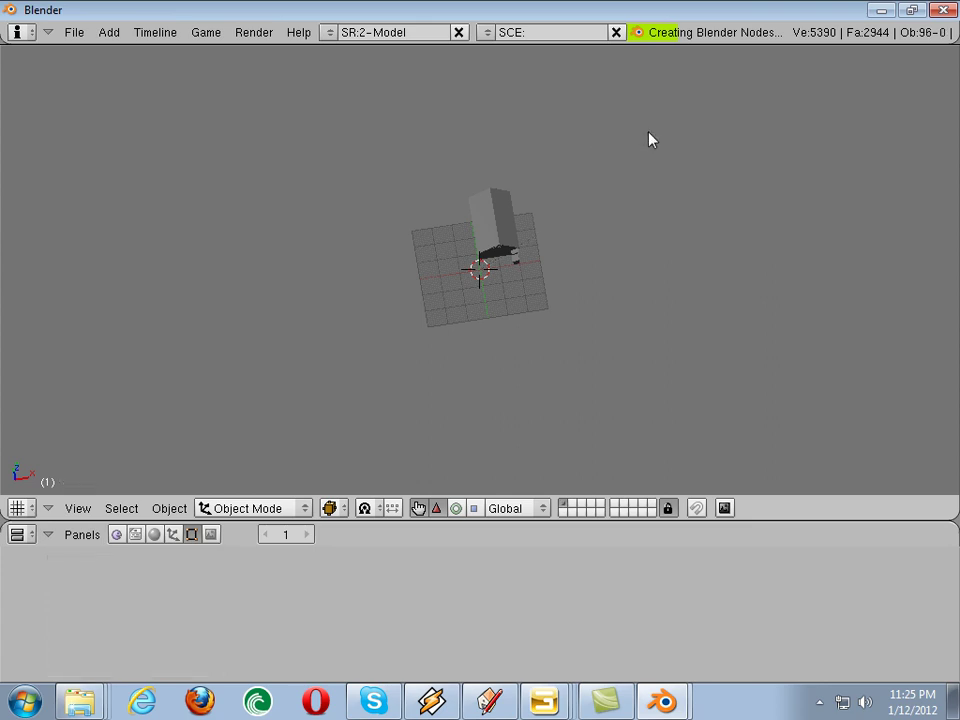
# Select all house meshes with the box active and join them into one object, ID2.059
pyautogui.scroll(2, 446, 221)
pyautogui.scroll(1, 448, 268)
pyautogui.press('a')
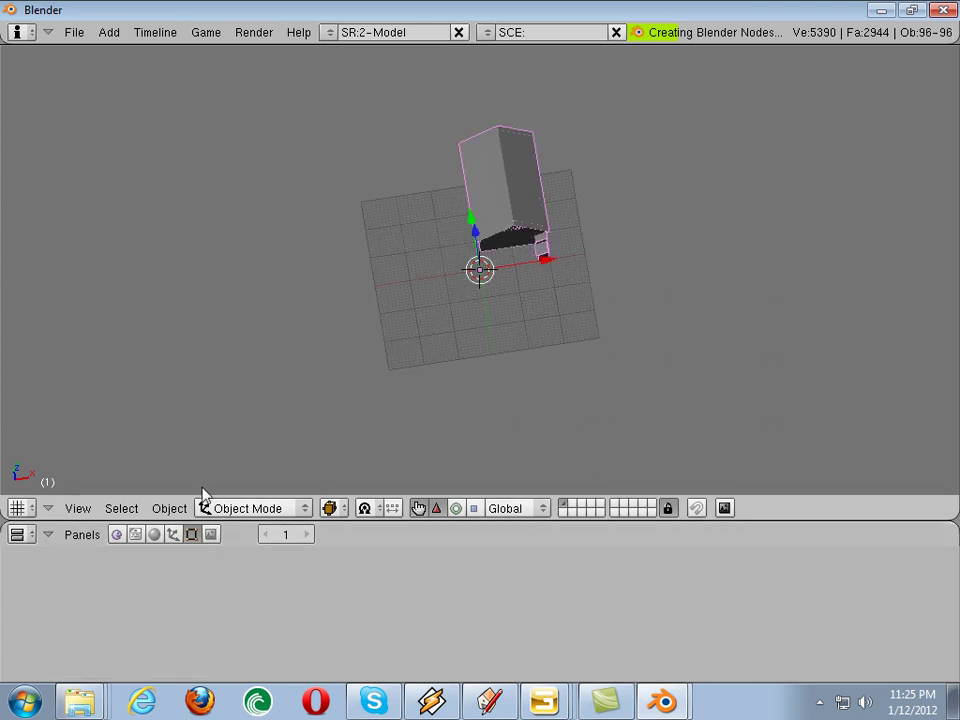
pyautogui.click(169, 508)
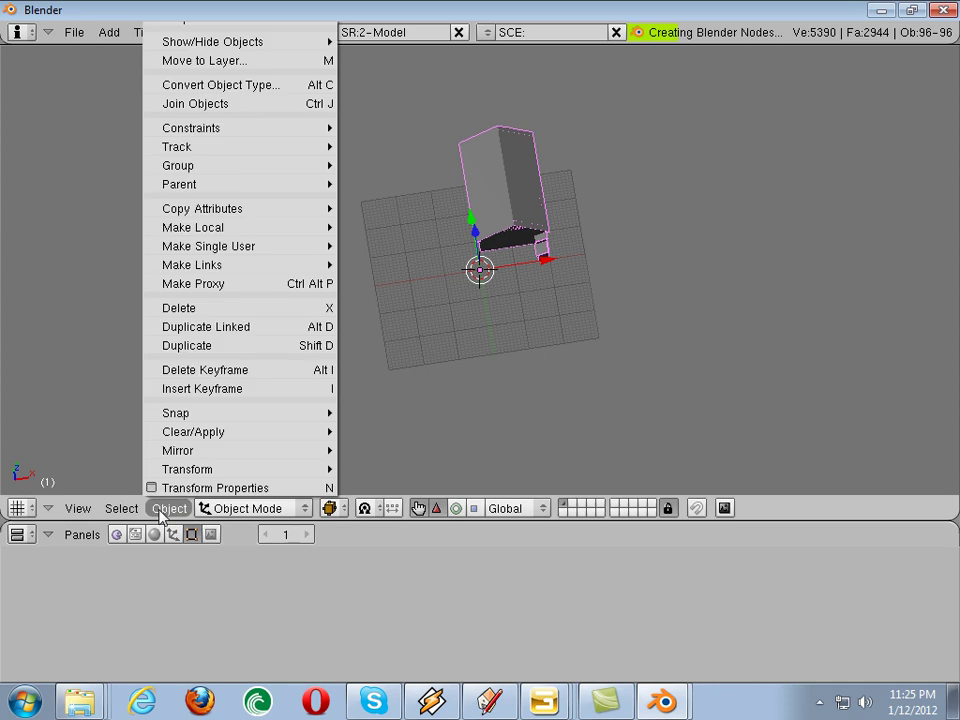
pyautogui.click(182, 104)
pyautogui.rightClick(471, 187)
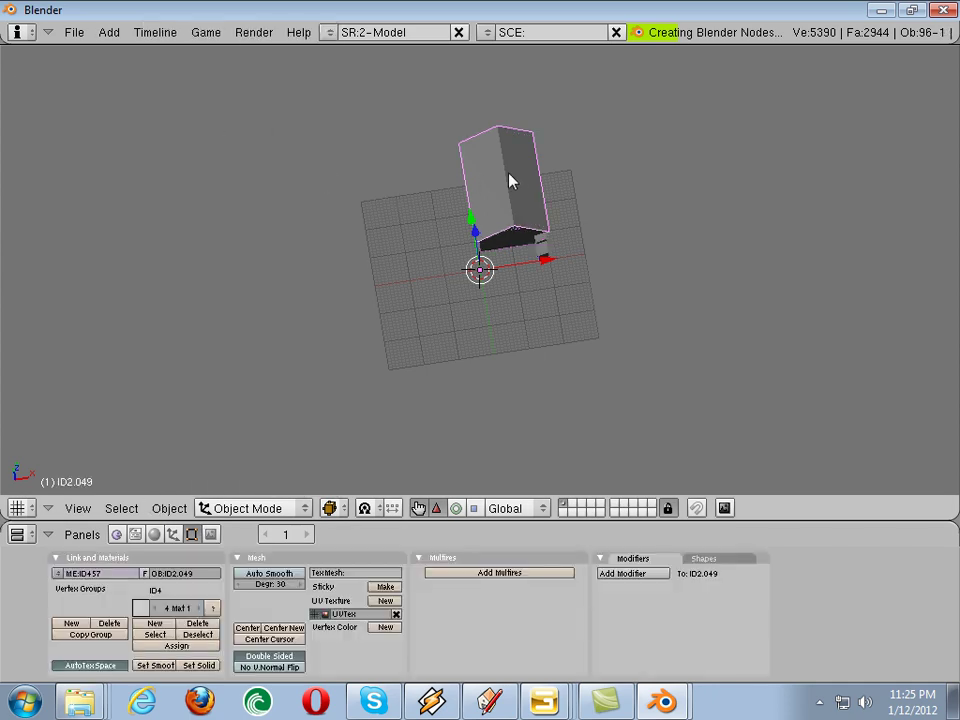
pyautogui.press('a')
pyautogui.press('a')
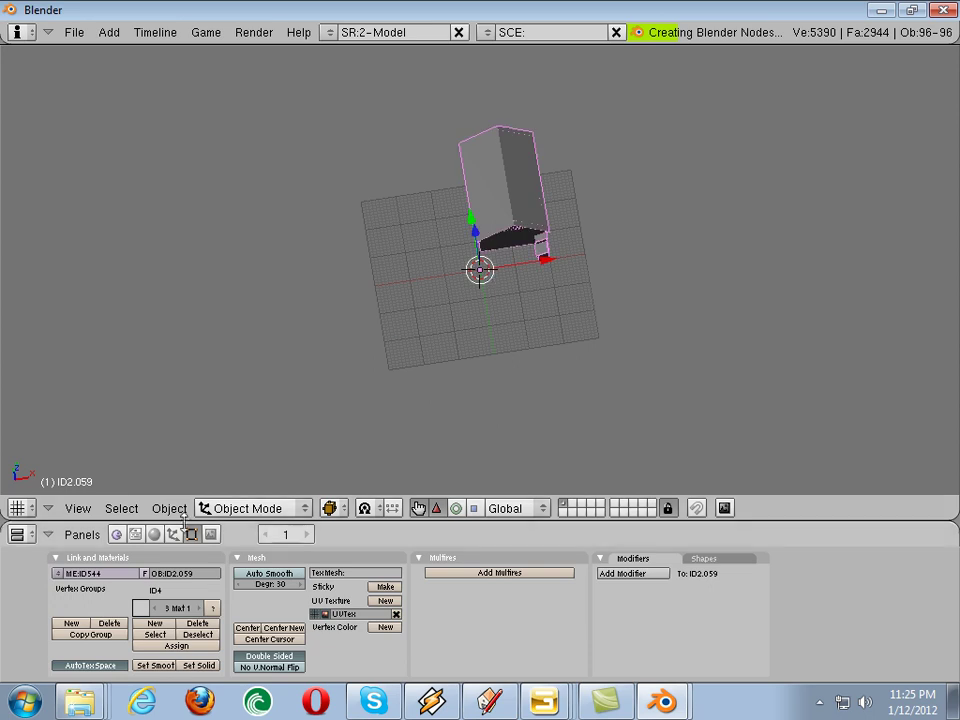
pyautogui.click(169, 508)
pyautogui.click(185, 87)
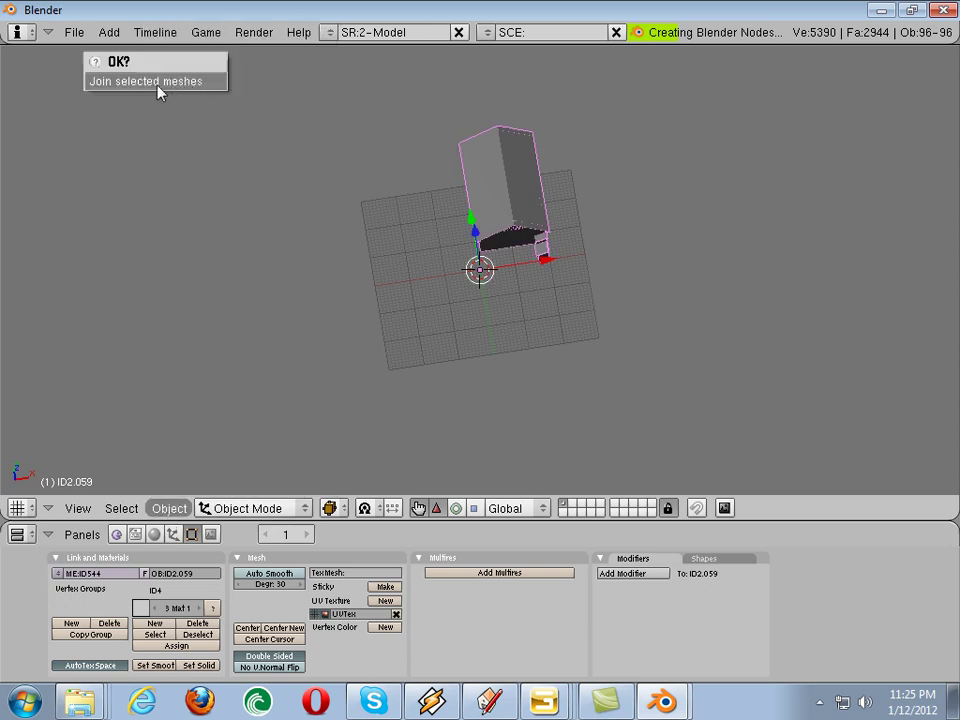
pyautogui.click(161, 84)
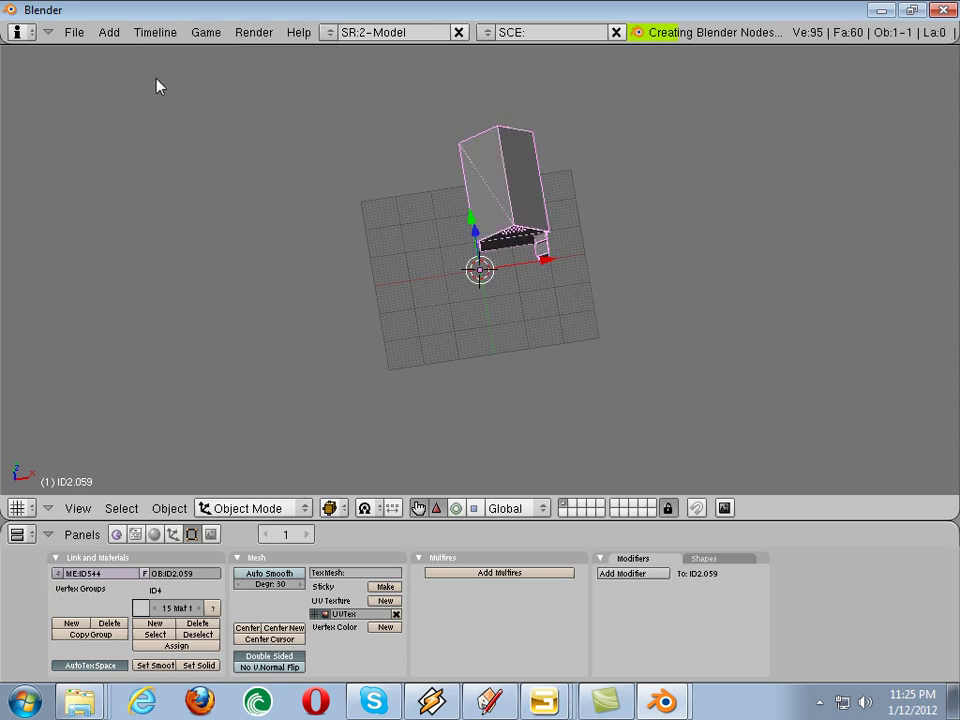
# Export the joined house with the GIANTS i3d exporter into the Desktop TEST folder
pyautogui.click(72, 34)
pyautogui.moveTo(92, 373)
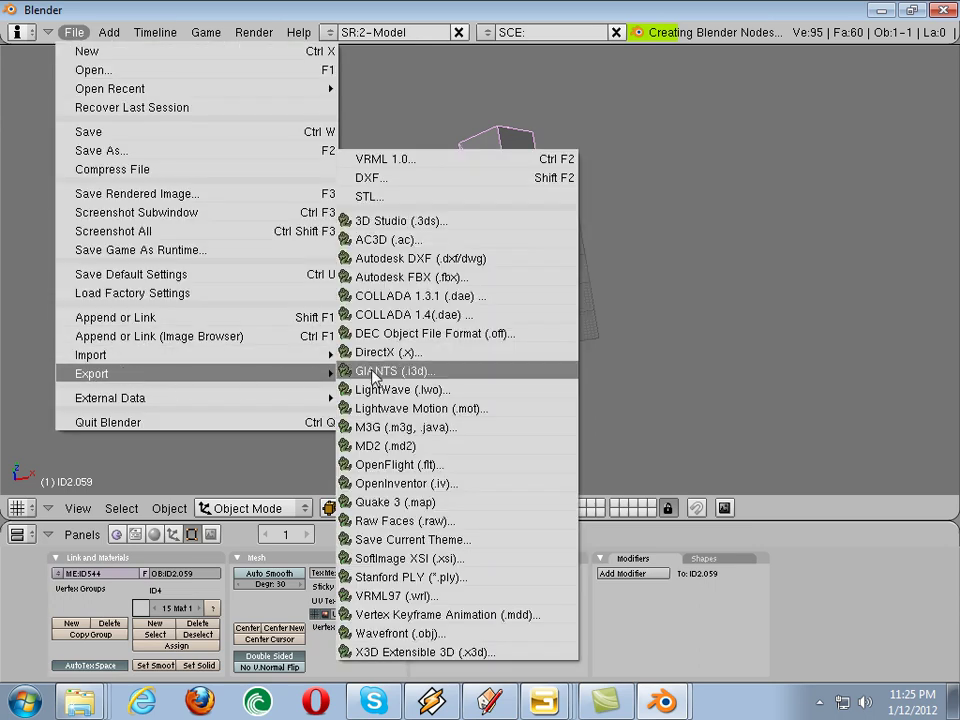
pyautogui.click(372, 372)
pyautogui.click(303, 405)
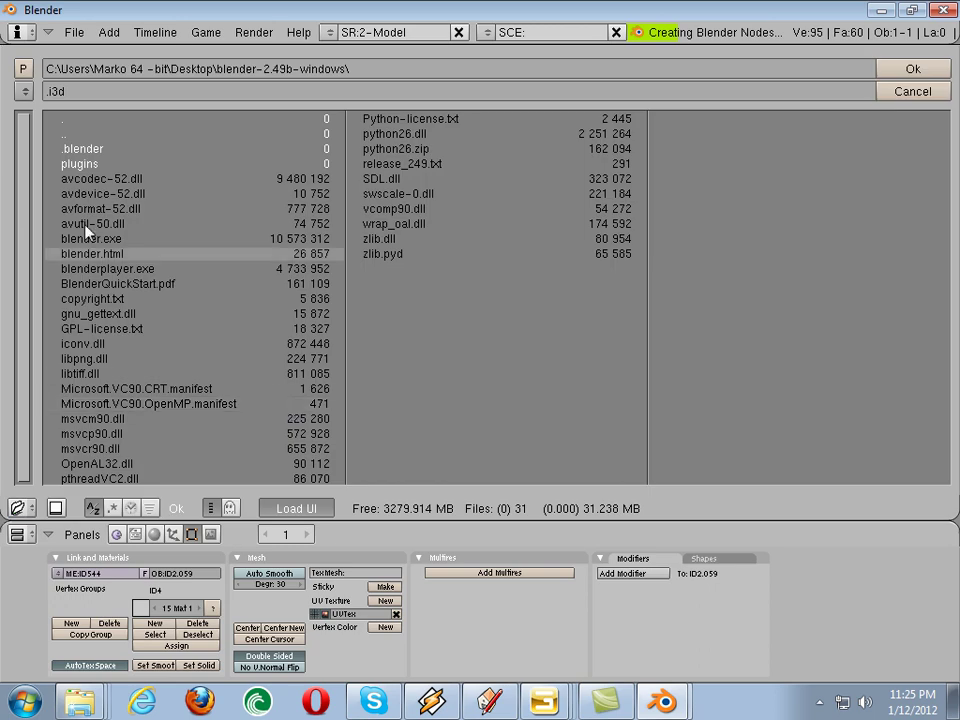
pyautogui.click(25, 93)
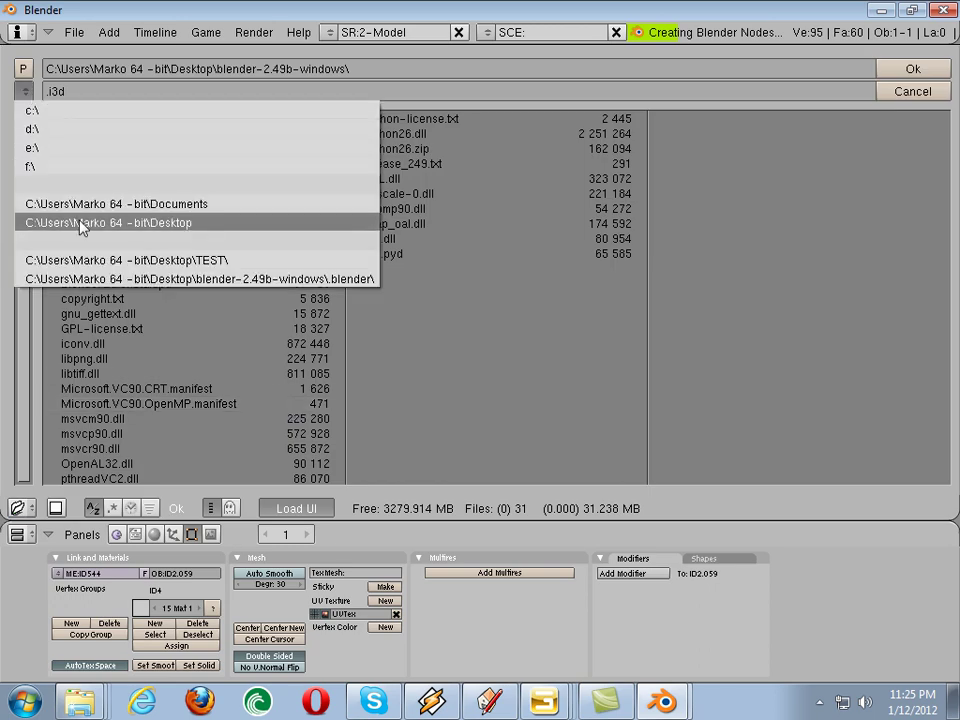
pyautogui.click(85, 223)
pyautogui.click(76, 373)
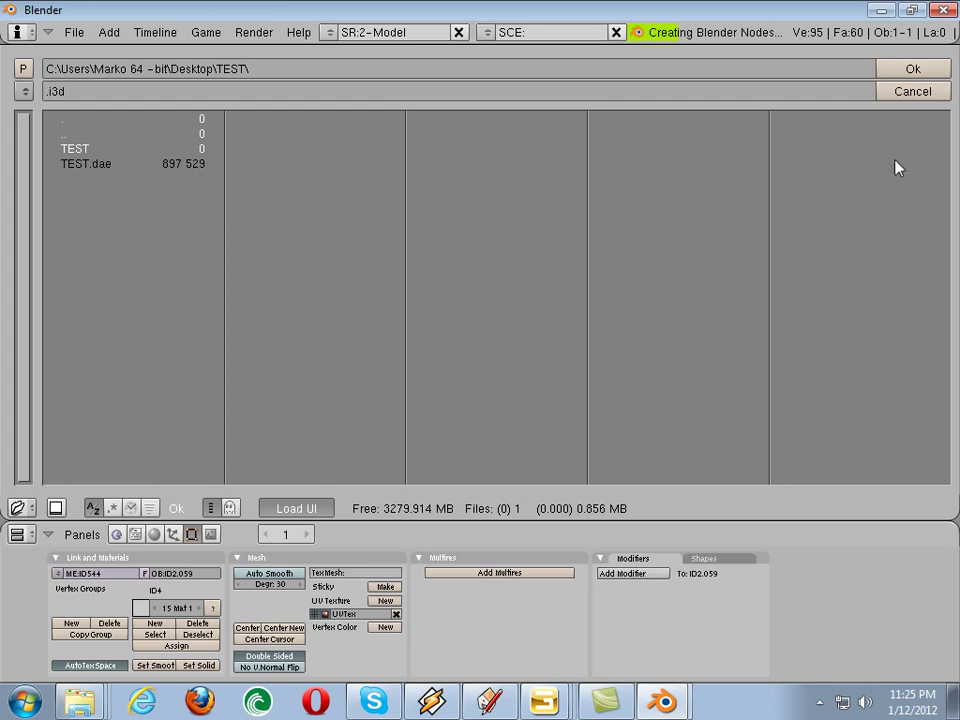
pyautogui.click(905, 70)
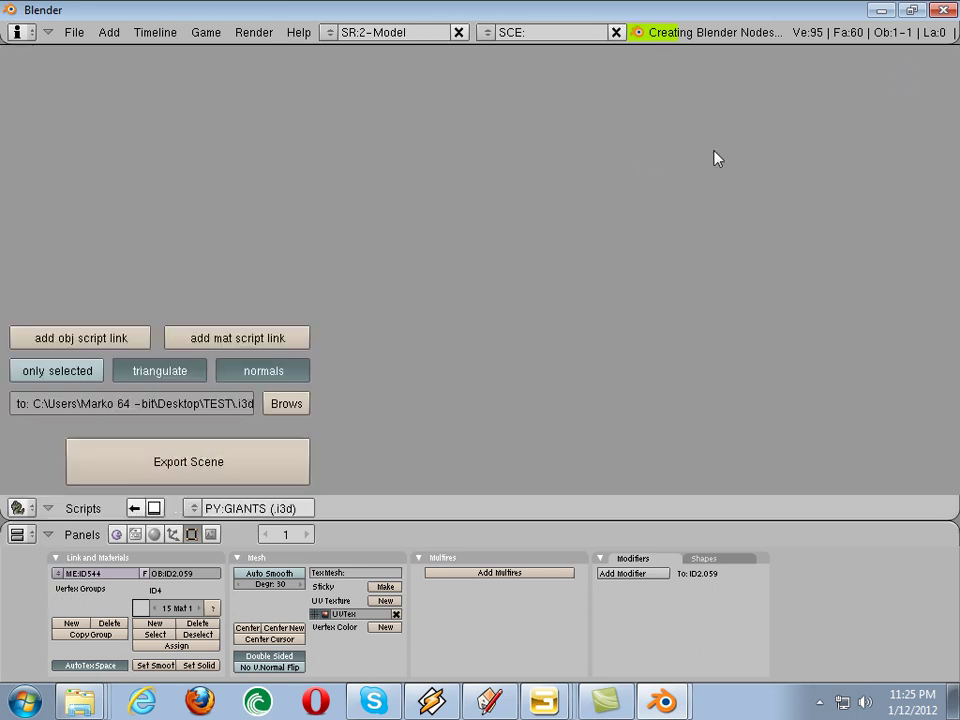
pyautogui.click(881, 11)
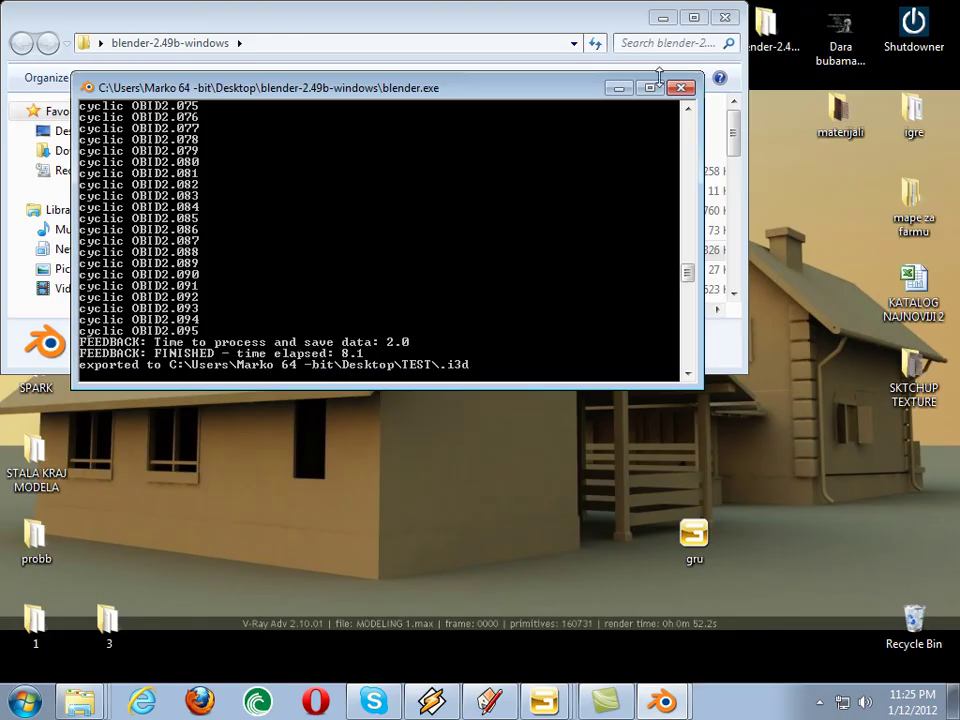
# Open the Desktop TEST folder in a full-screen Explorer window
pyautogui.click(619, 88)
pyautogui.click(661, 21)
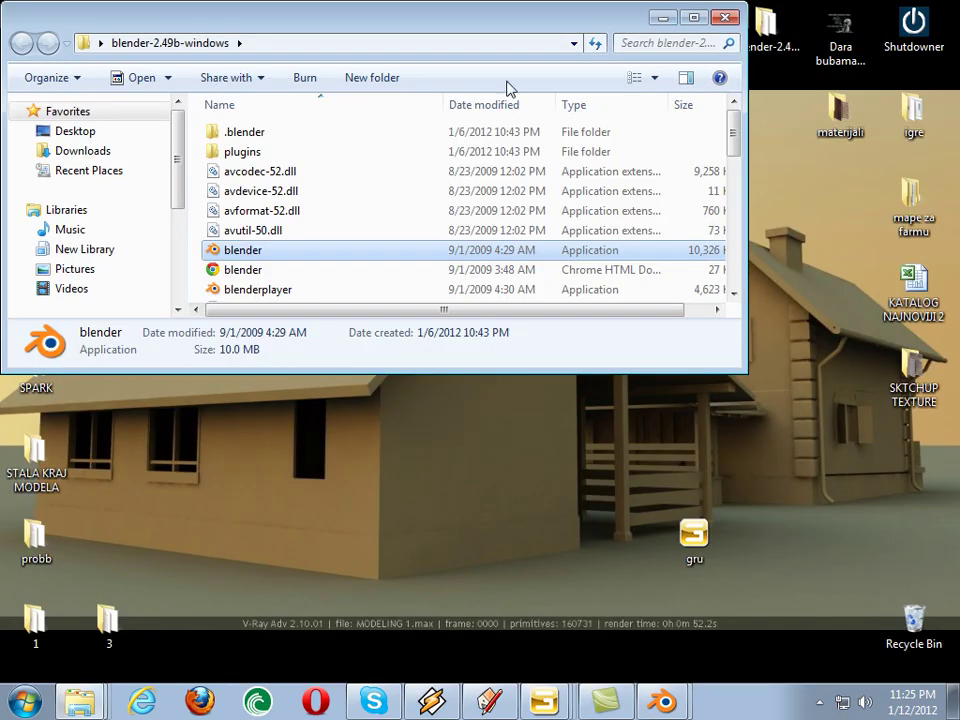
pyautogui.moveTo(274, 343); pyautogui.dragTo(398, 424)
pyautogui.click(400, 290)
pyautogui.click(400, 298)
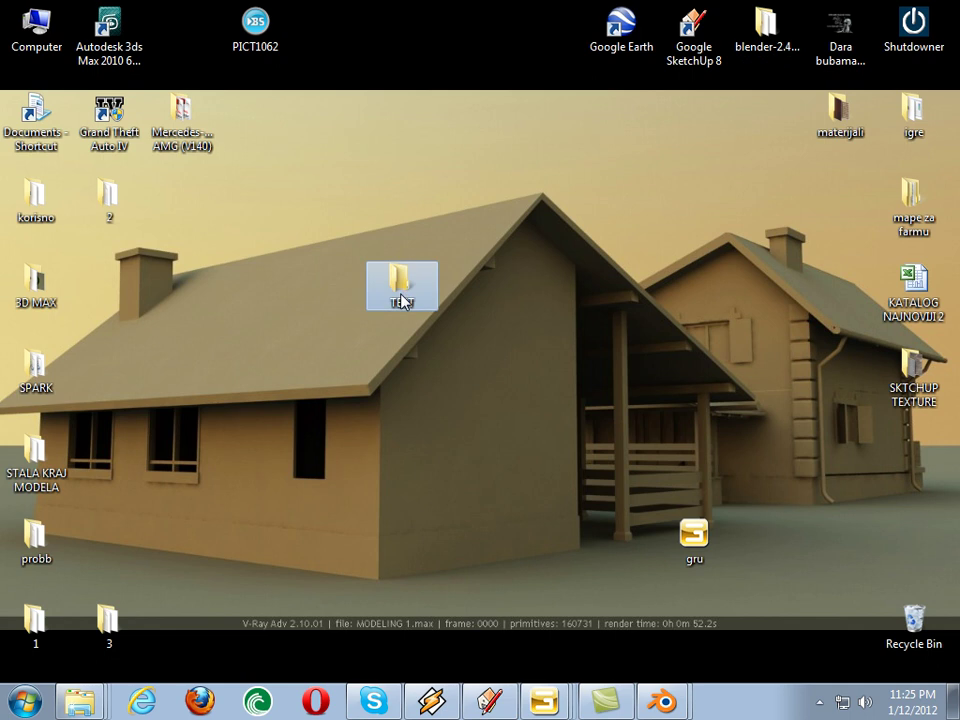
pyautogui.doubleClick(400, 298)
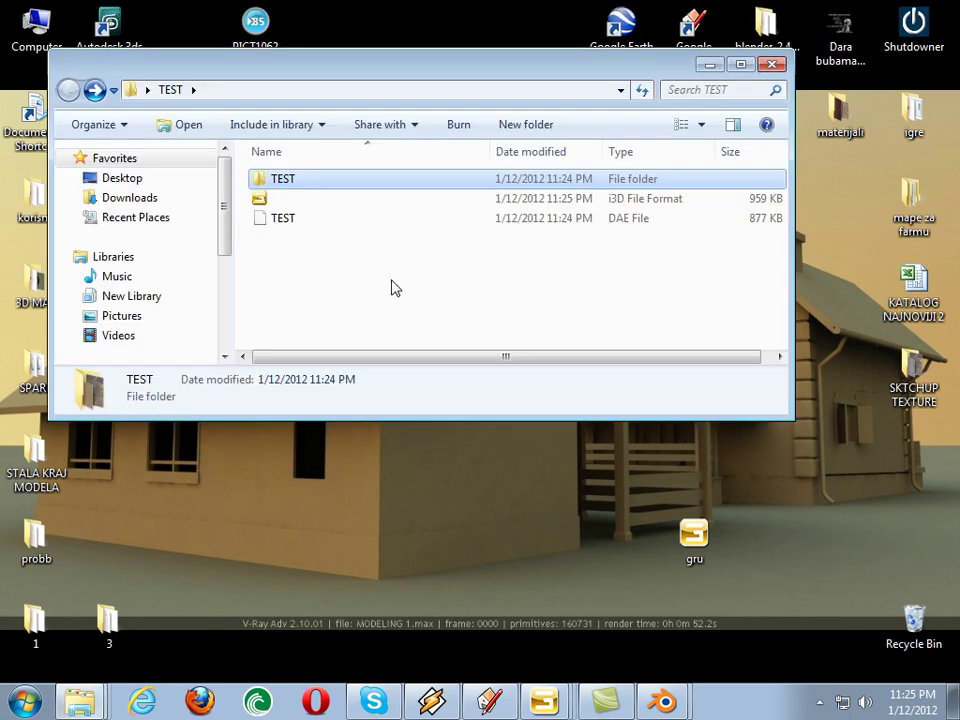
pyautogui.click(740, 66)
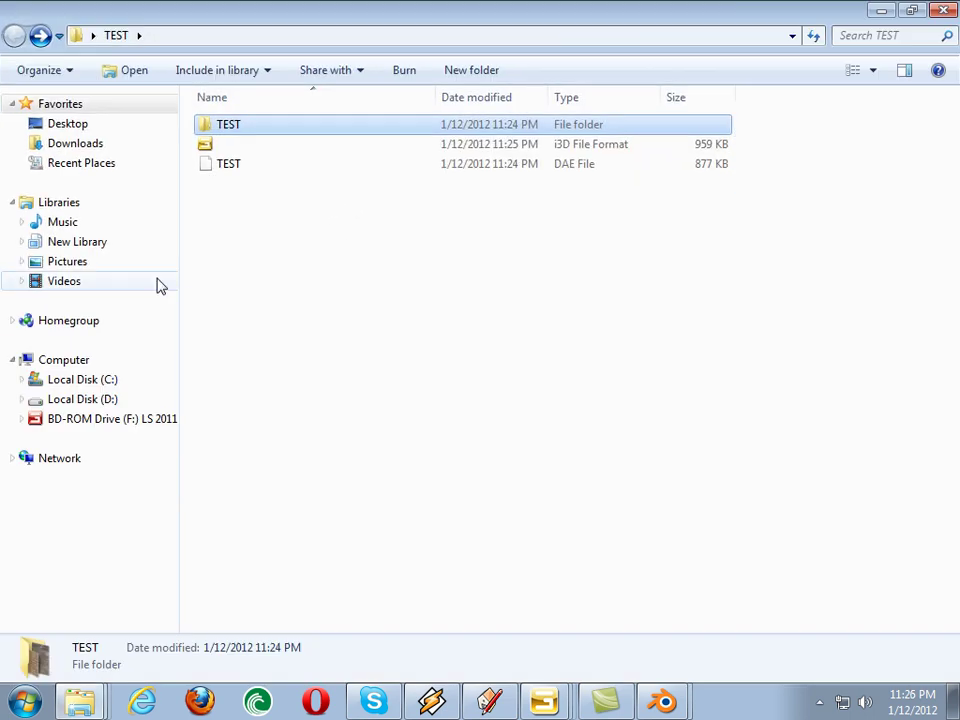
# Rename the unnamed 959 KB i3D file to TEST
pyautogui.click(222, 148)
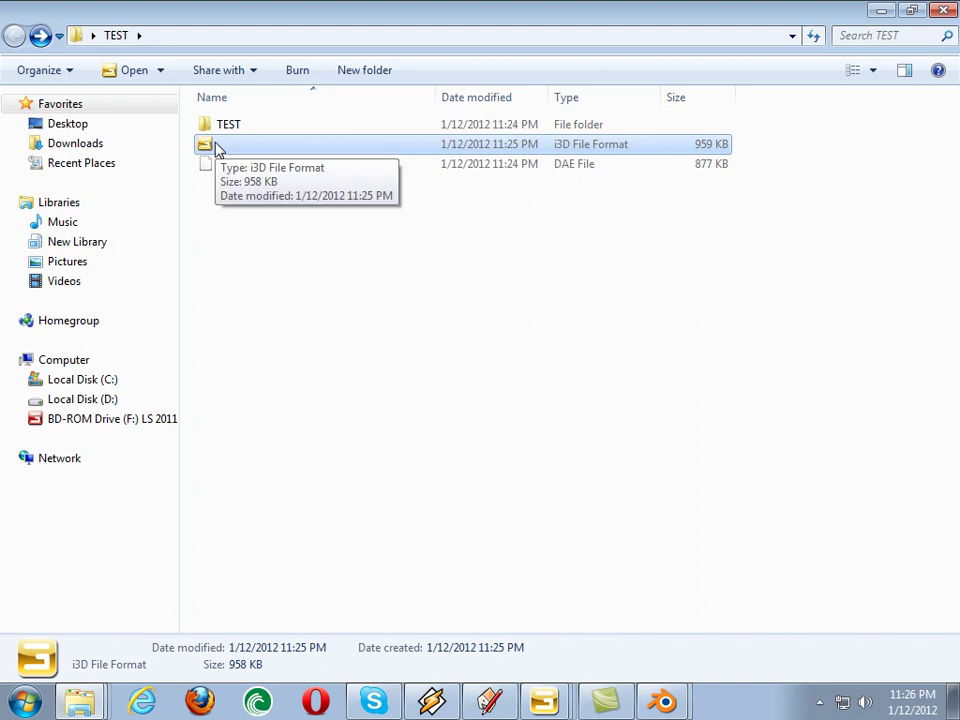
pyautogui.rightClick(212, 145)
pyautogui.click(281, 506)
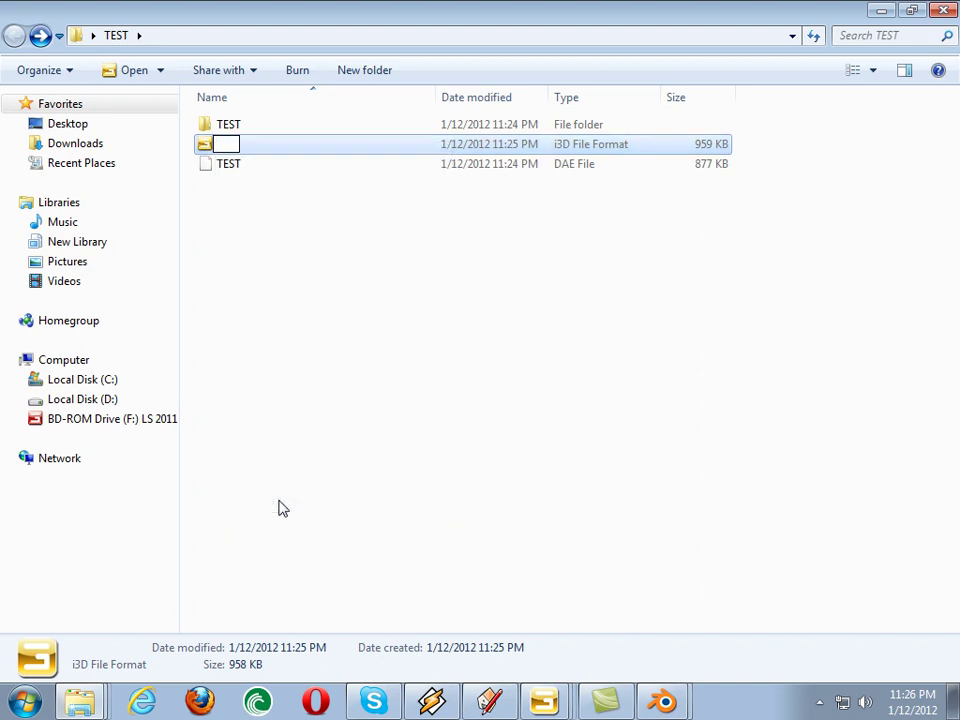
pyautogui.write('TEST')
pyautogui.click(266, 491)
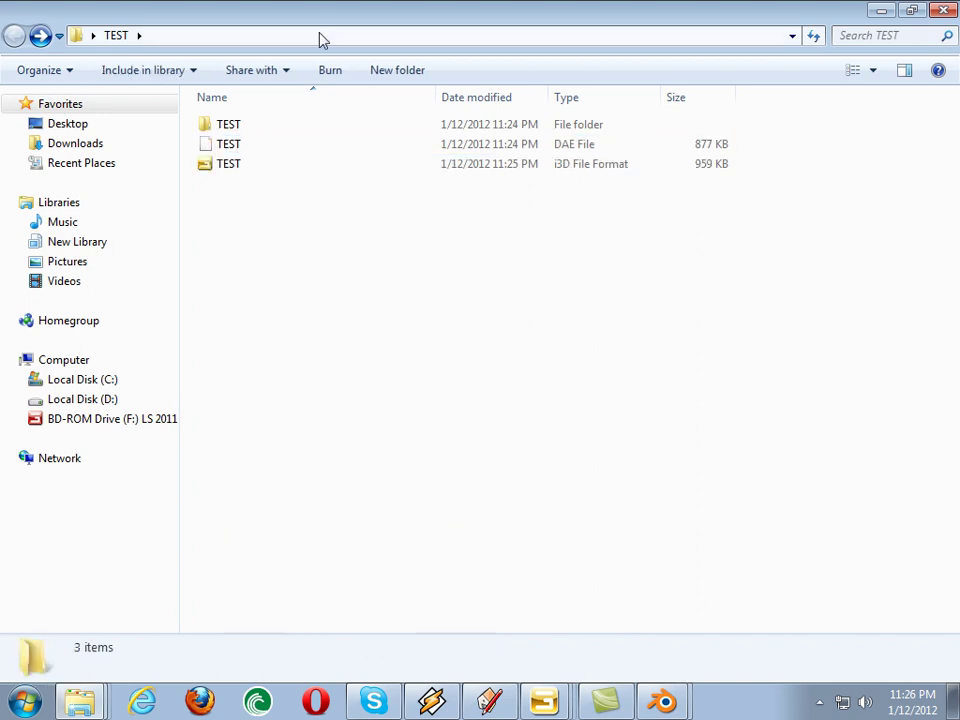
pyautogui.rightClick(227, 168)
pyautogui.moveTo(283, 238)
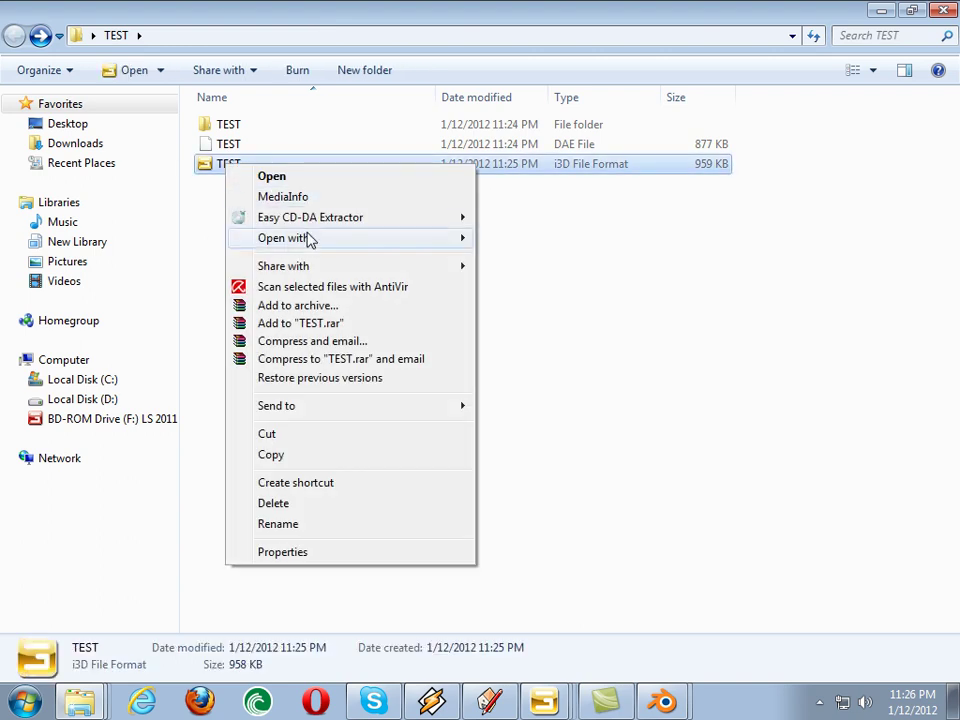
# Open TEST.i3d in Notepad and copy the word 'assets' from the first texture path
pyautogui.click(517, 262)
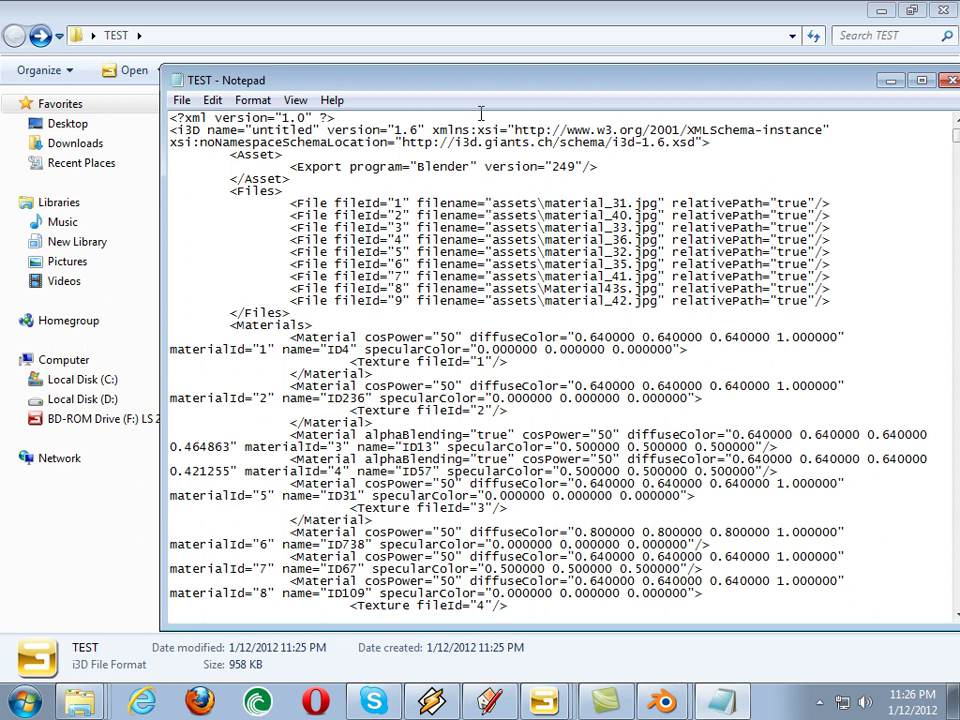
pyautogui.moveTo(493, 205); pyautogui.dragTo(532, 197)
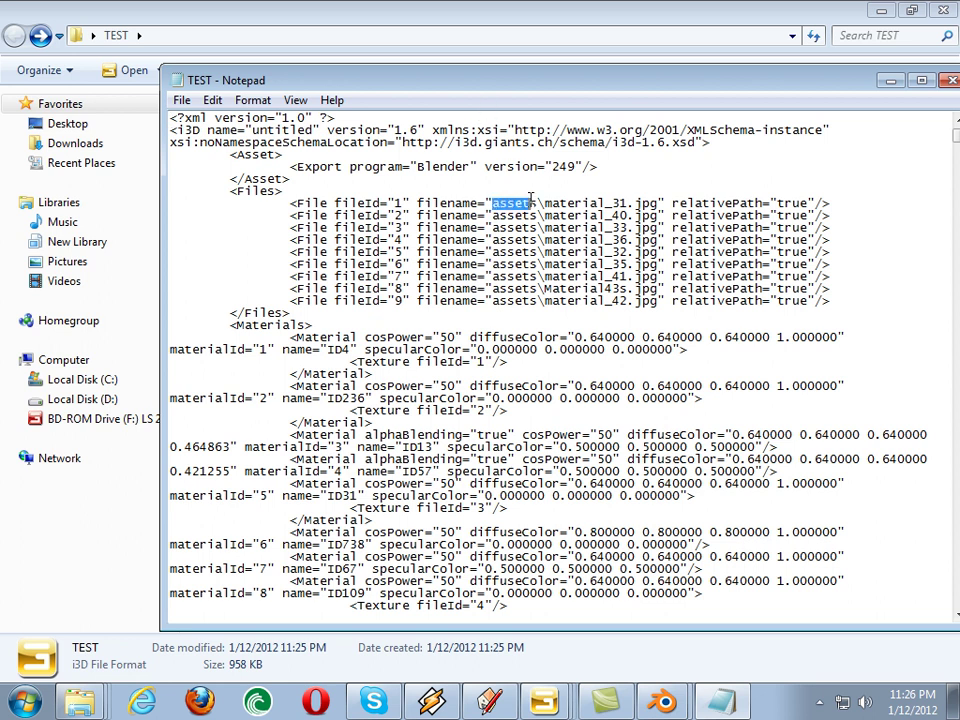
pyautogui.rightClick(528, 198)
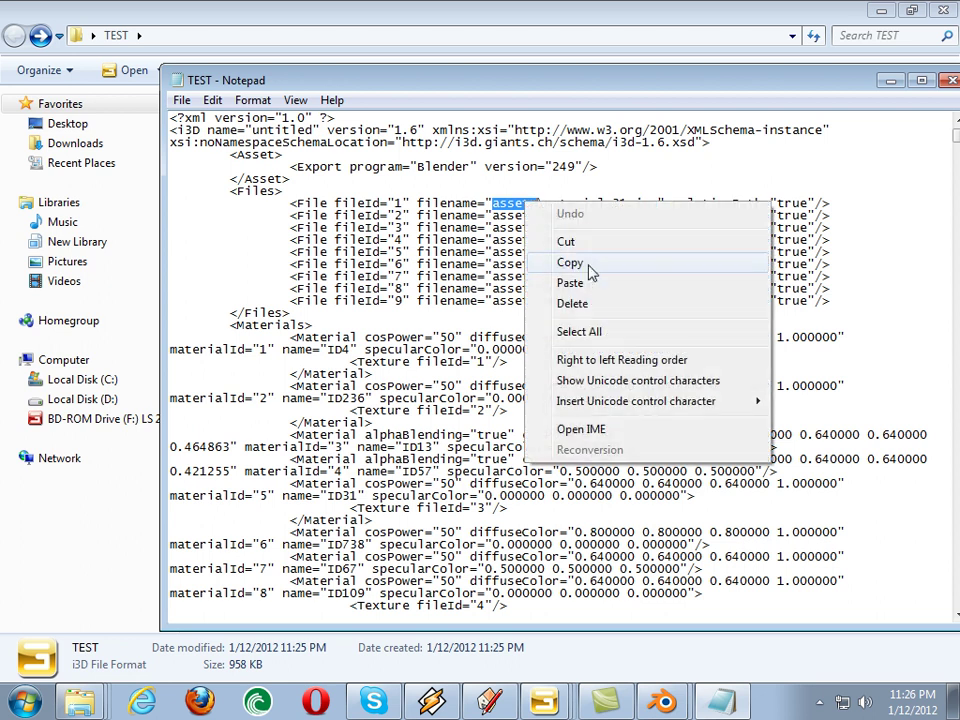
pyautogui.click(579, 266)
# Close Notepad and rename the TEST texture subfolder to 'assets'
pyautogui.click(950, 80)
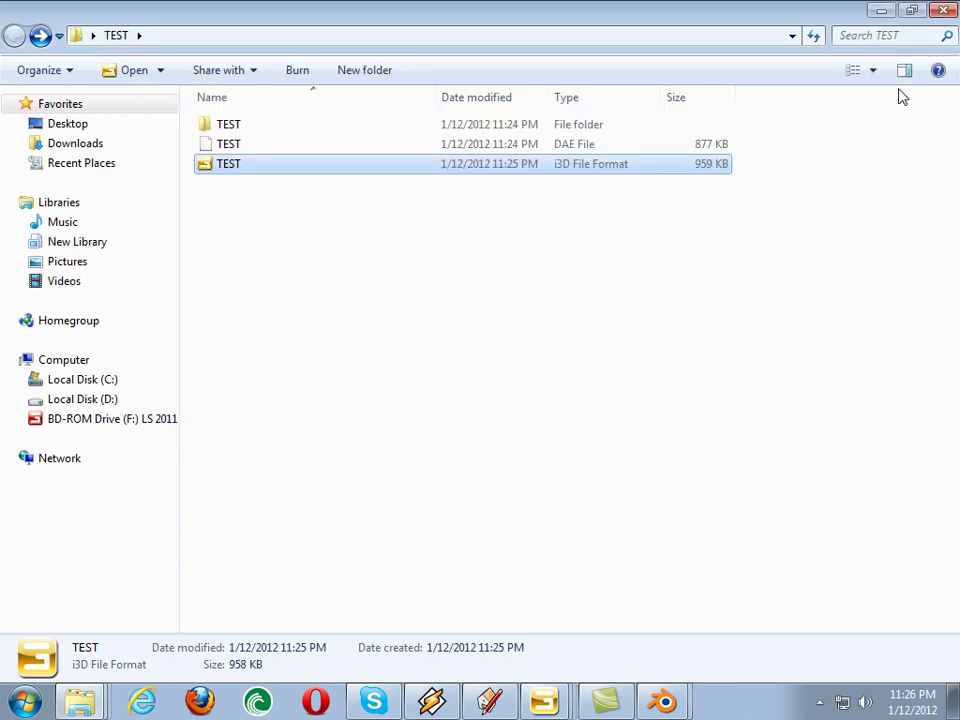
pyautogui.click(226, 128)
pyautogui.rightClick(220, 130)
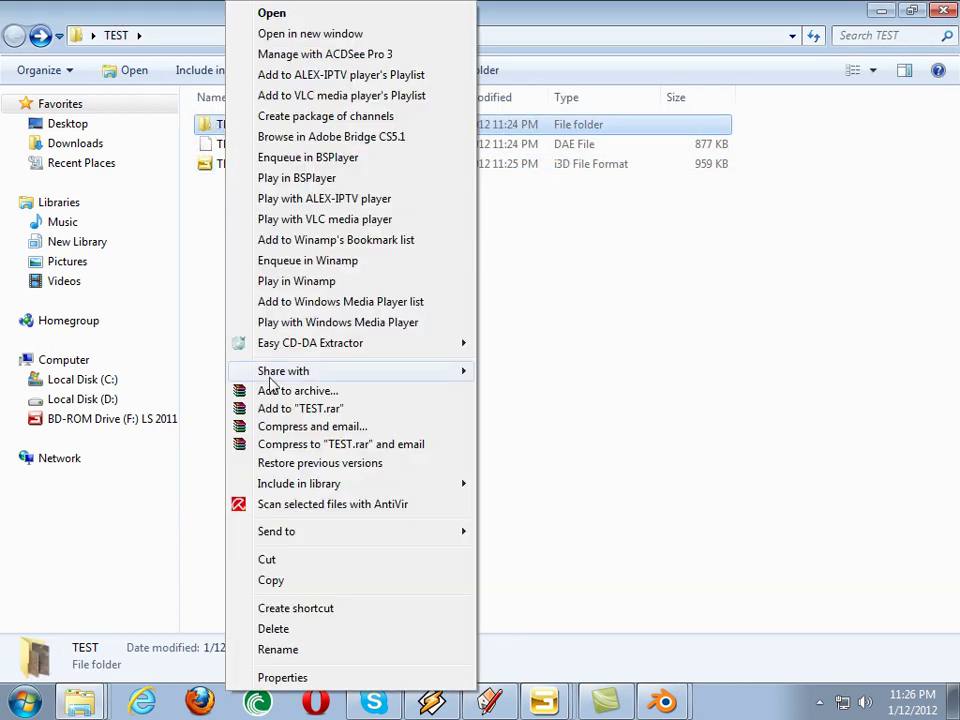
pyautogui.click(280, 649)
pyautogui.write('assets')
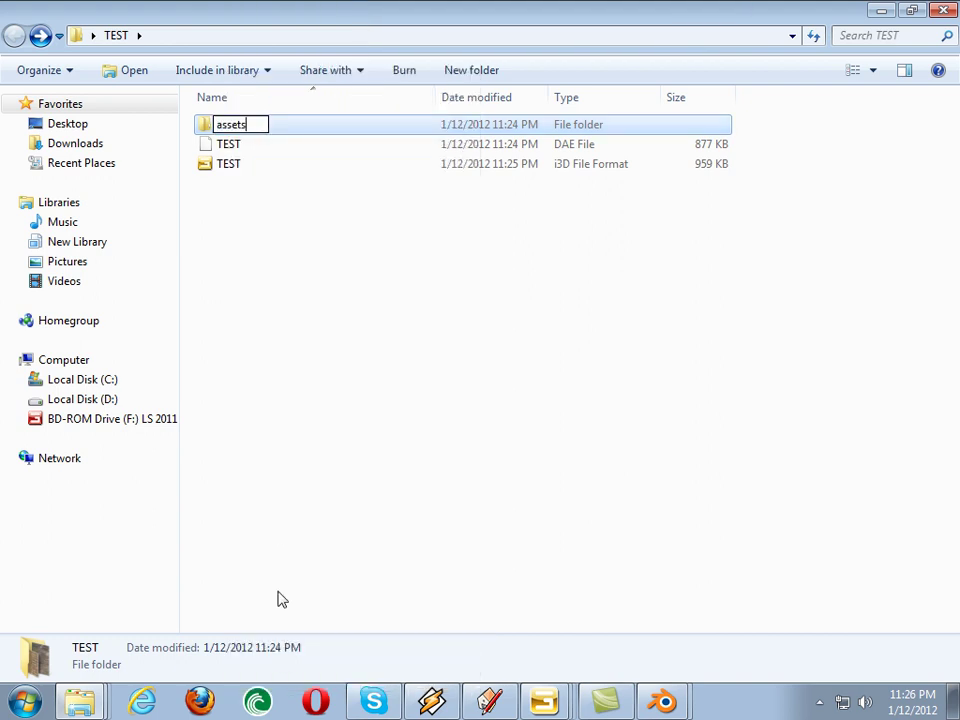
pyautogui.click(258, 270)
# Open TEST.i3d in GIANTS Editor 4.1.7
pyautogui.rightClick(209, 223)
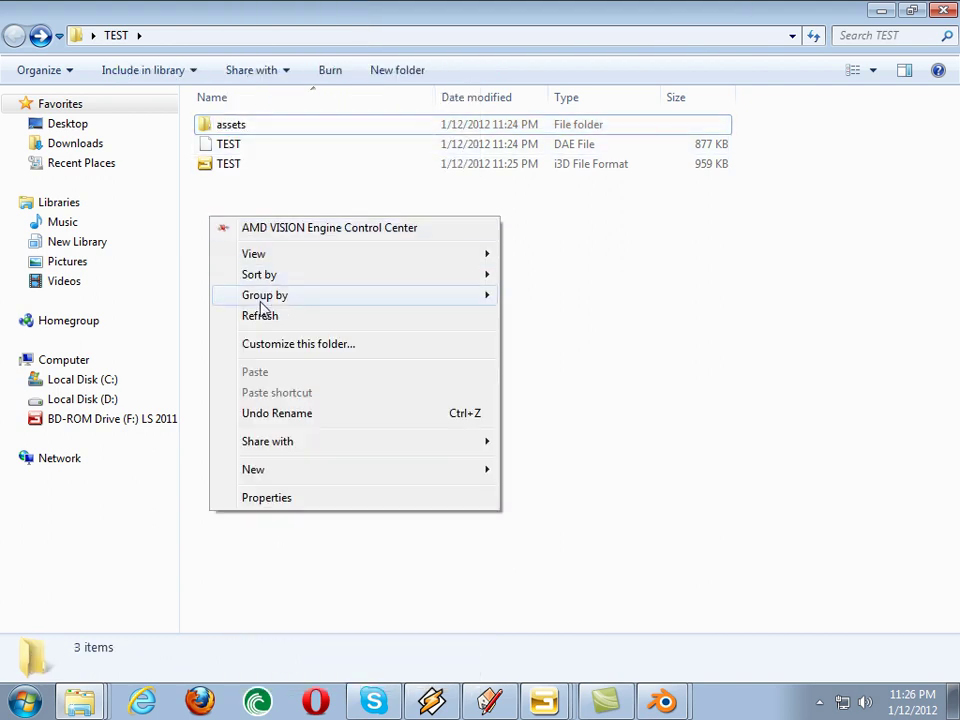
pyautogui.rightClick(264, 313)
pyautogui.rightClick(245, 244)
pyautogui.rightClick(279, 336)
pyautogui.click(259, 274)
pyautogui.click(222, 165)
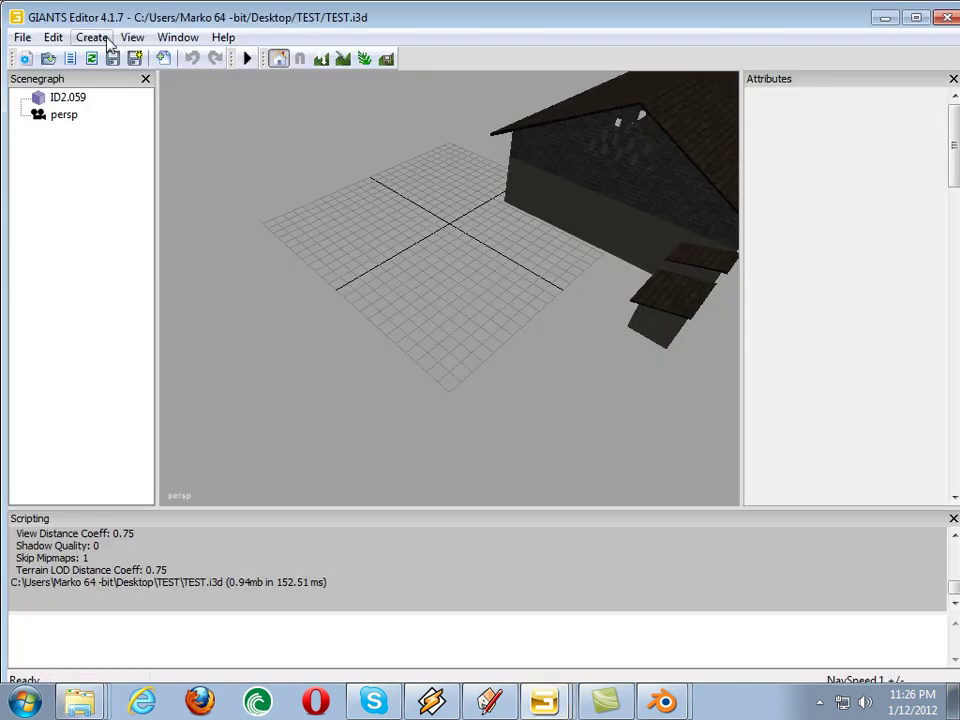
# Add a light to the TEST scene, then orbit and zoom in on the textured house
pyautogui.click(92, 37)
pyautogui.click(112, 79)
pyautogui.moveTo(643, 167); pyautogui.dragTo(363, 197, button='middle')
pyautogui.moveTo(267, 252)
pyautogui.mouseDown(button='middle')
pyautogui.moveTo(414, 221)
pyautogui.moveTo(621, 242)
pyautogui.moveTo(579, 251)
pyautogui.moveTo(588, 227)
pyautogui.moveTo(647, 315)
pyautogui.moveTo(504, 251)
pyautogui.moveTo(688, 445)
pyautogui.moveTo(574, 261)
pyautogui.moveTo(519, 133)
pyautogui.moveTo(544, 199)
pyautogui.moveTo(503, 147)
pyautogui.moveTo(499, 184)
pyautogui.moveTo(566, 180)
pyautogui.moveTo(660, 206)
pyautogui.moveTo(343, 203)
pyautogui.moveTo(30, 229)
pyautogui.moveTo(96, 182)
pyautogui.moveTo(99, 212)
pyautogui.moveTo(15, 245)
pyautogui.moveTo(570, 231)
pyautogui.moveTo(544, 236)
pyautogui.moveTo(566, 270)
pyautogui.moveTo(380, 220)
pyautogui.moveTo(403, 236)
pyautogui.moveTo(231, 165)
pyautogui.moveTo(317, 189)
pyautogui.moveTo(228, 207)
pyautogui.moveTo(306, 180)
pyautogui.moveTo(178, 96)
pyautogui.moveTo(186, 184)
pyautogui.moveTo(686, 247)
pyautogui.mouseUp(button='middle')
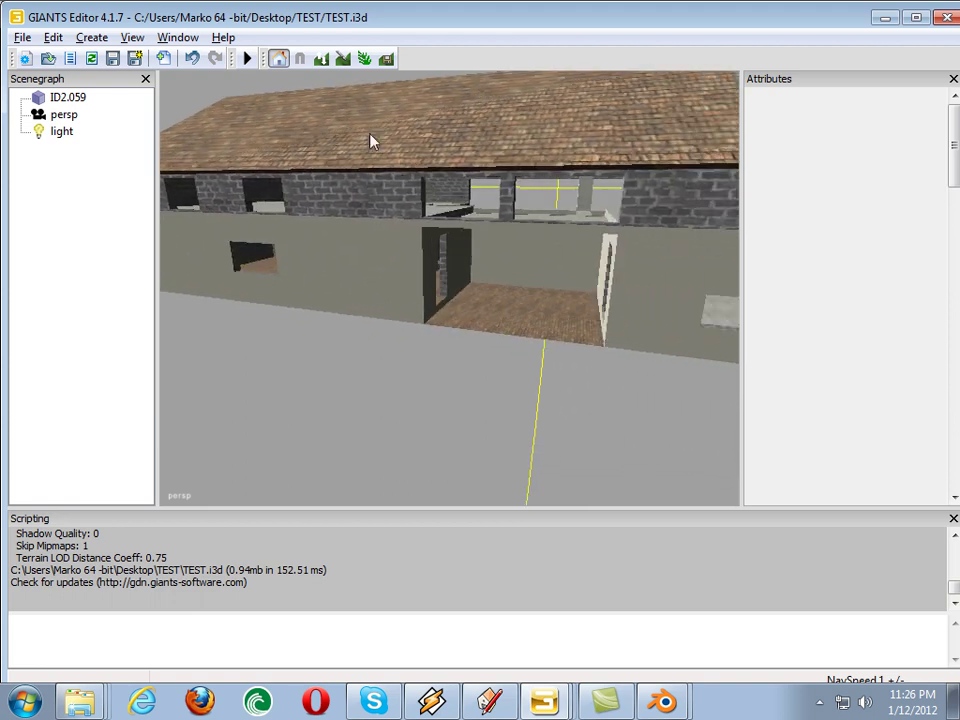
# Start opening another file, discard TEST.i3d changes, and browse to the Documents library
pyautogui.click(22, 40)
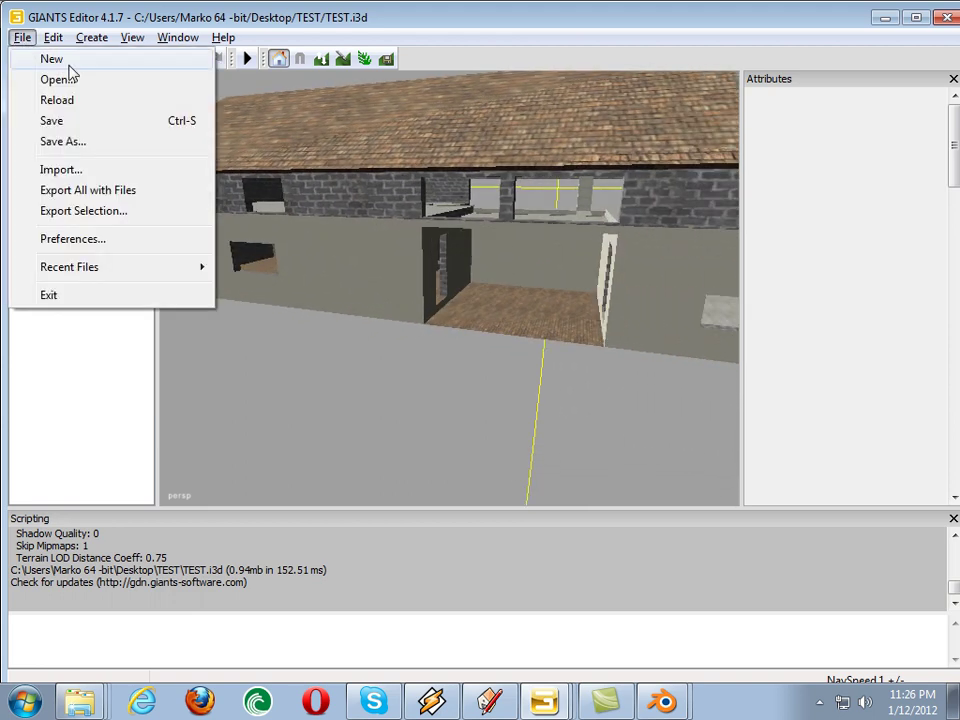
pyautogui.click(60, 80)
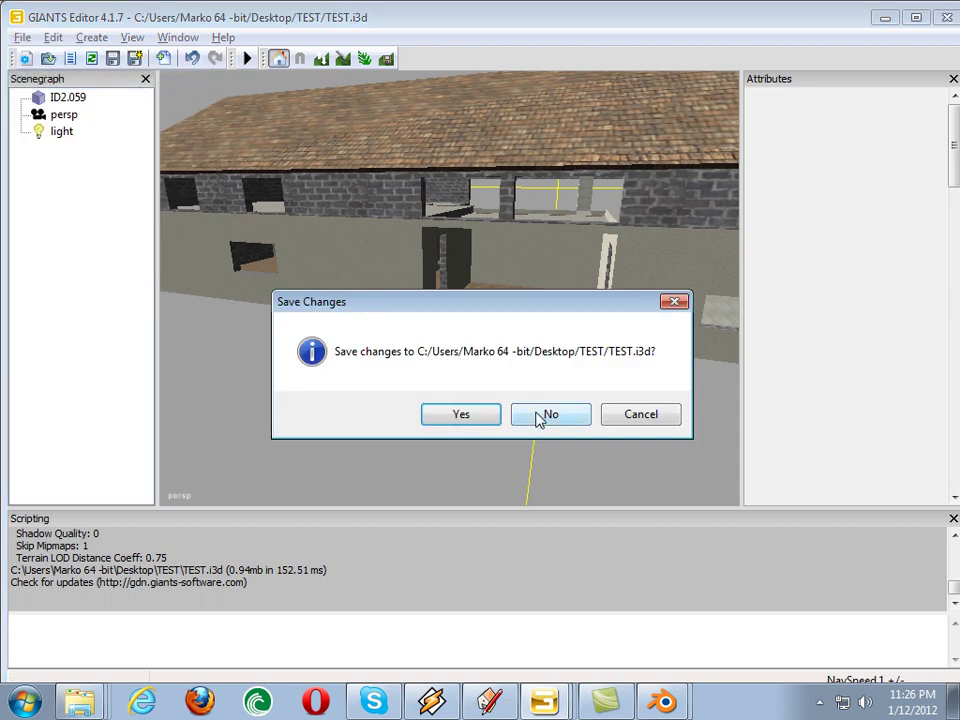
pyautogui.click(545, 415)
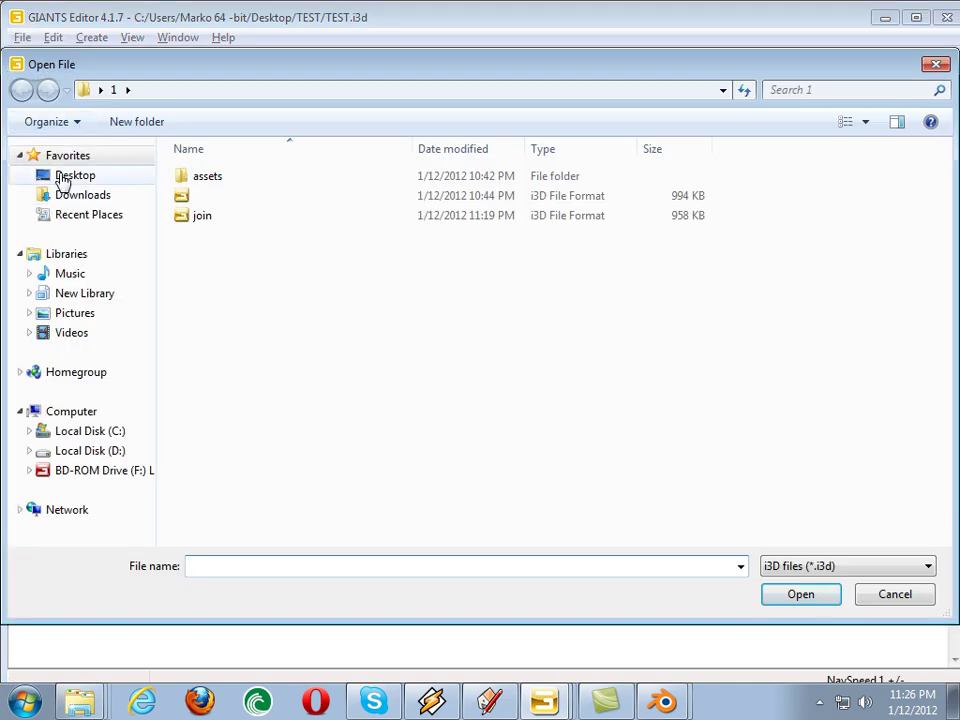
pyautogui.click(62, 180)
pyautogui.doubleClick(215, 165)
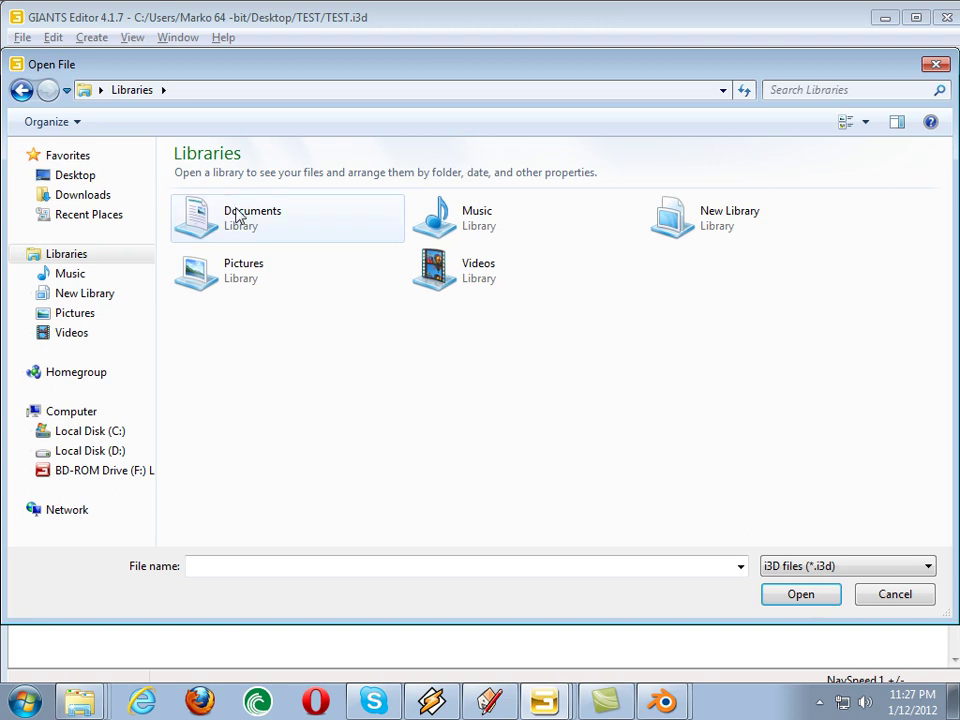
pyautogui.doubleClick(238, 217)
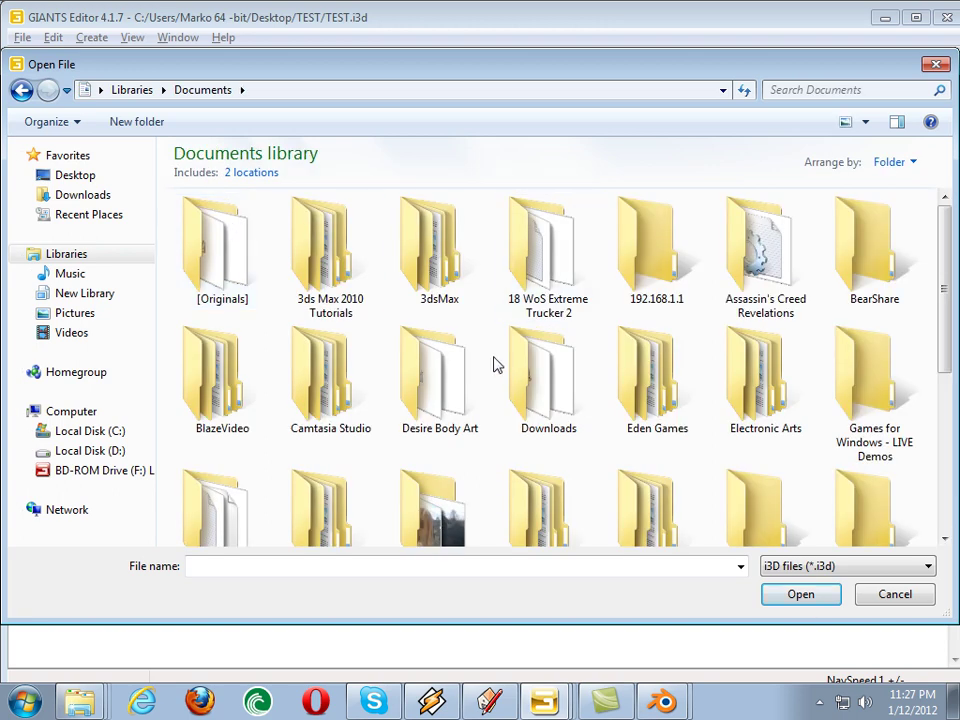
# Navigate through my games and FarmingSimulator2011 into the mods folder
pyautogui.scroll(-1, 658, 388)
pyautogui.scroll(-2, 650, 372)
pyautogui.doubleClick(645, 372)
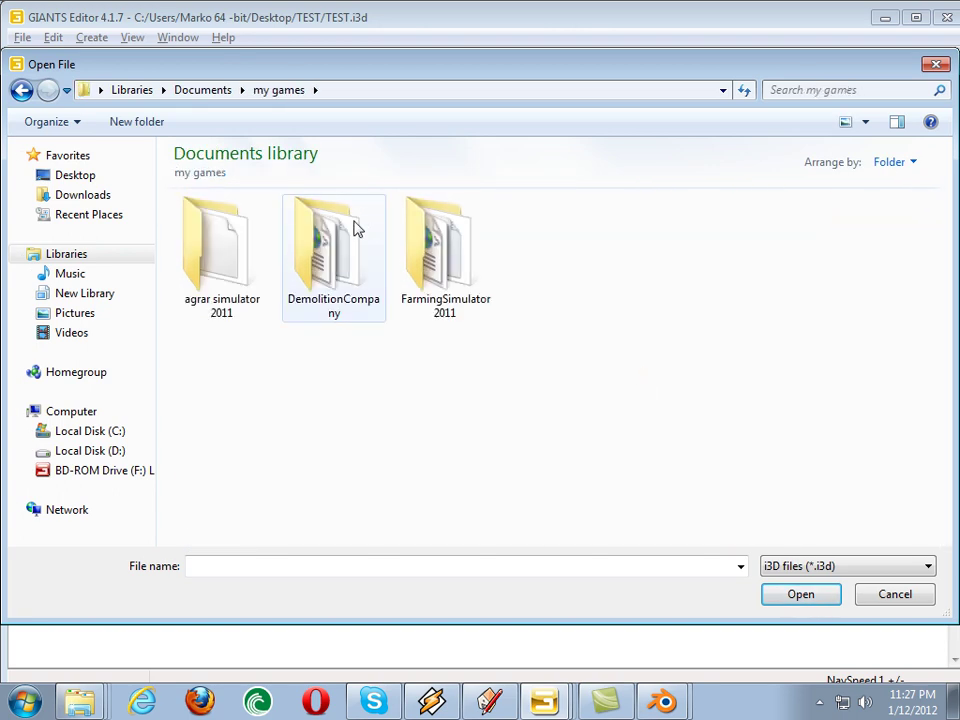
pyautogui.doubleClick(465, 262)
pyautogui.click(228, 265)
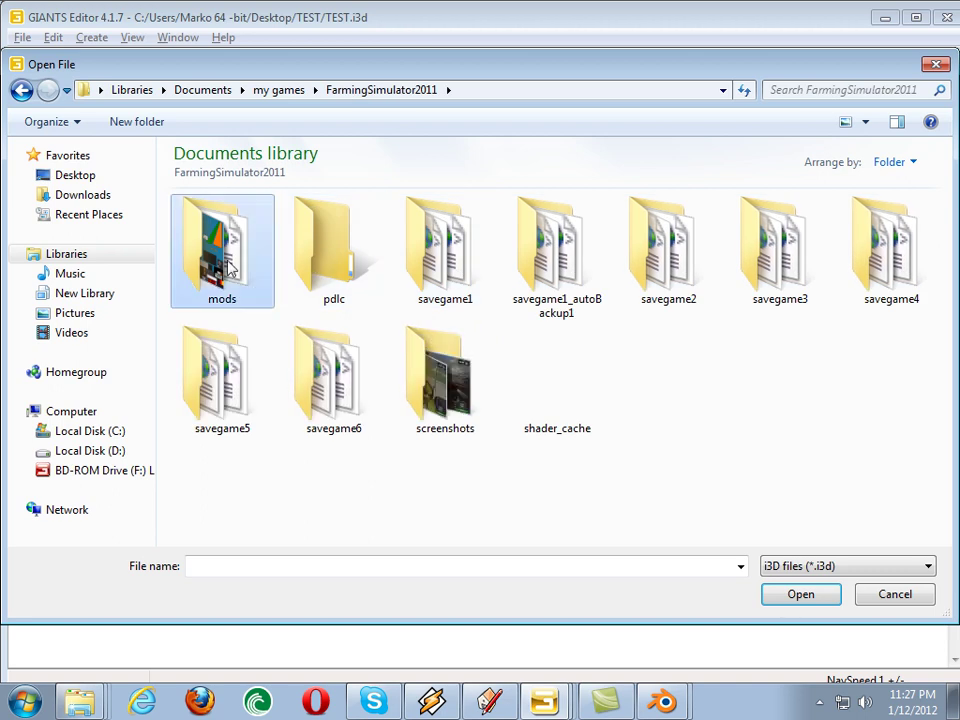
pyautogui.doubleClick(230, 265)
# Open map01.i3d from the map11 mod folder
pyautogui.click(408, 298)
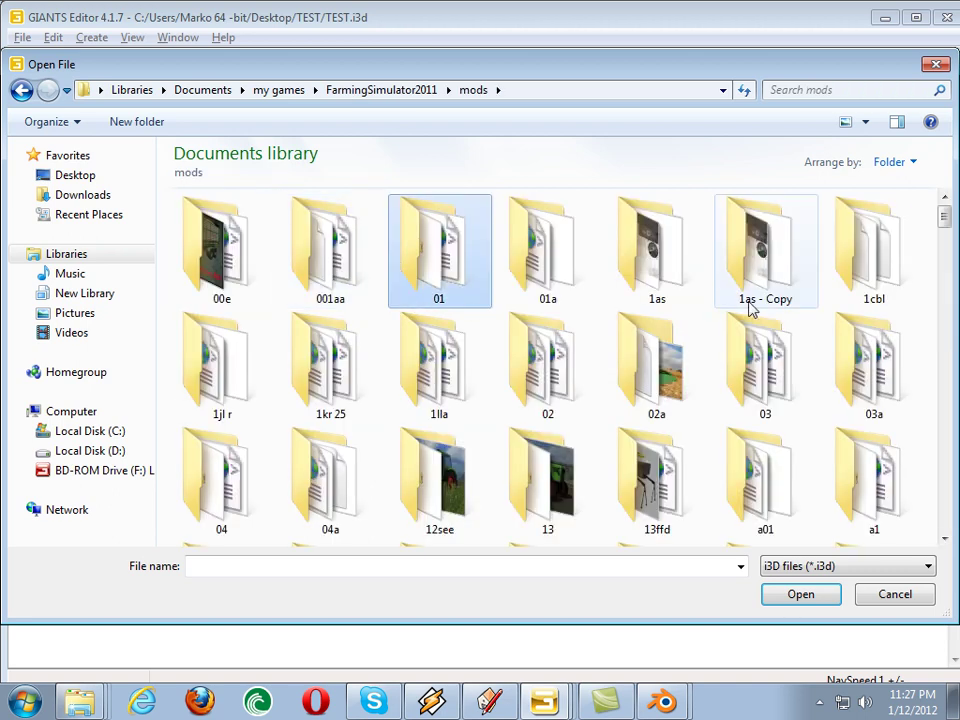
pyautogui.scroll(-3, 750, 306)
pyautogui.scroll(-5, 744, 268)
pyautogui.click(876, 249)
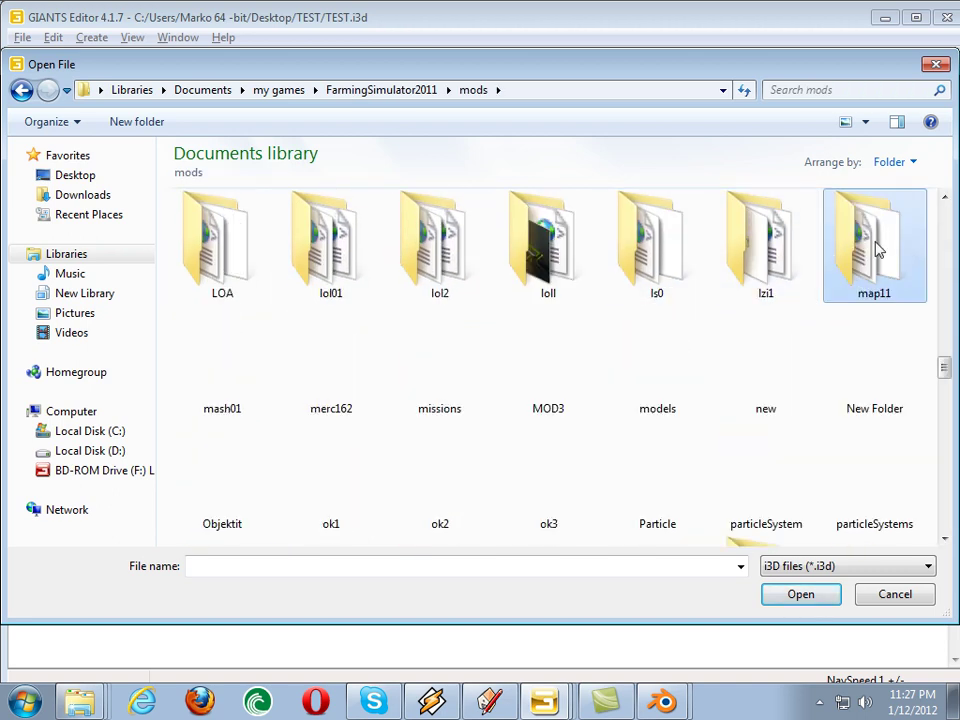
pyautogui.doubleClick(876, 249)
pyautogui.click(199, 376)
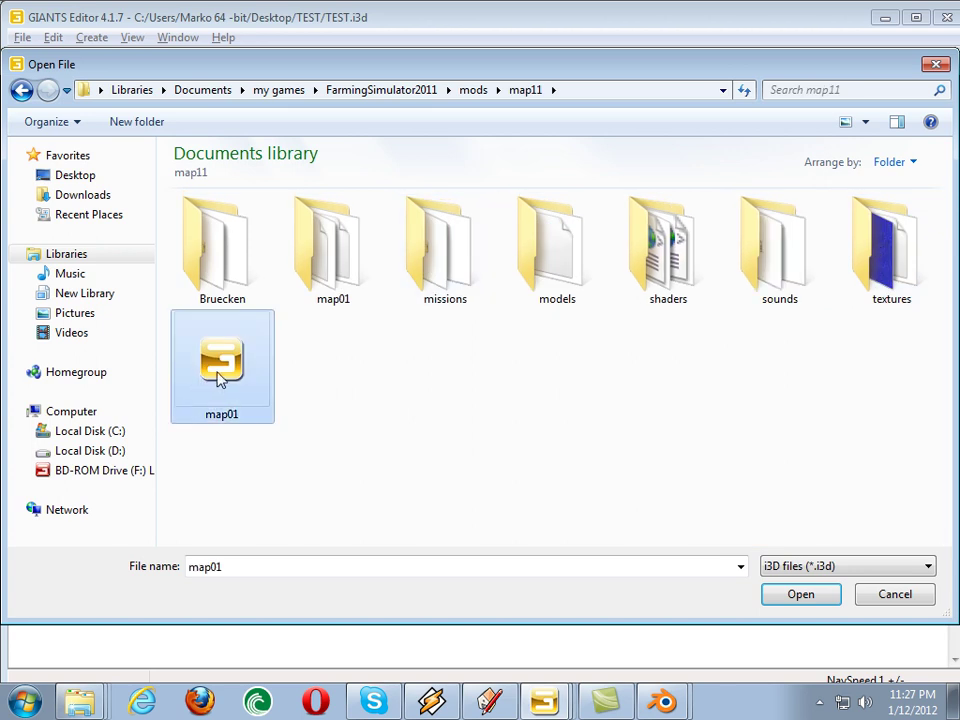
pyautogui.click(767, 600)
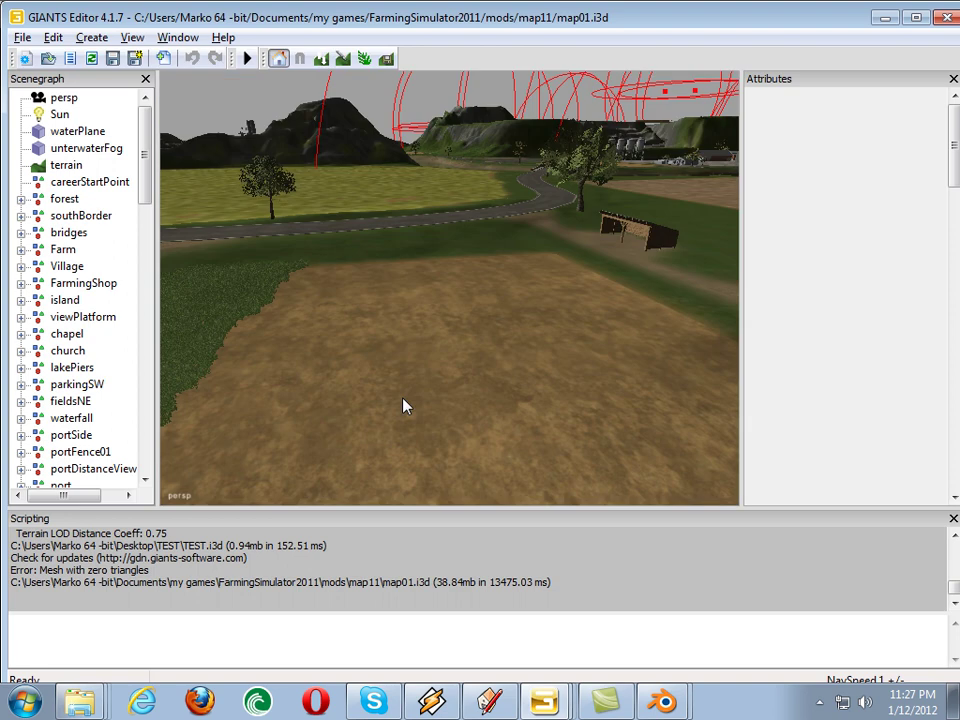
# Fly the camera over the loaded map01 terrain toward the hills
pyautogui.moveTo(404, 405)
pyautogui.mouseDown(button='right')
pyautogui.moveTo(676, 220)
pyautogui.moveTo(14, 287)
pyautogui.moveTo(424, 373)
pyautogui.moveTo(231, 201)
pyautogui.mouseUp(button='right')
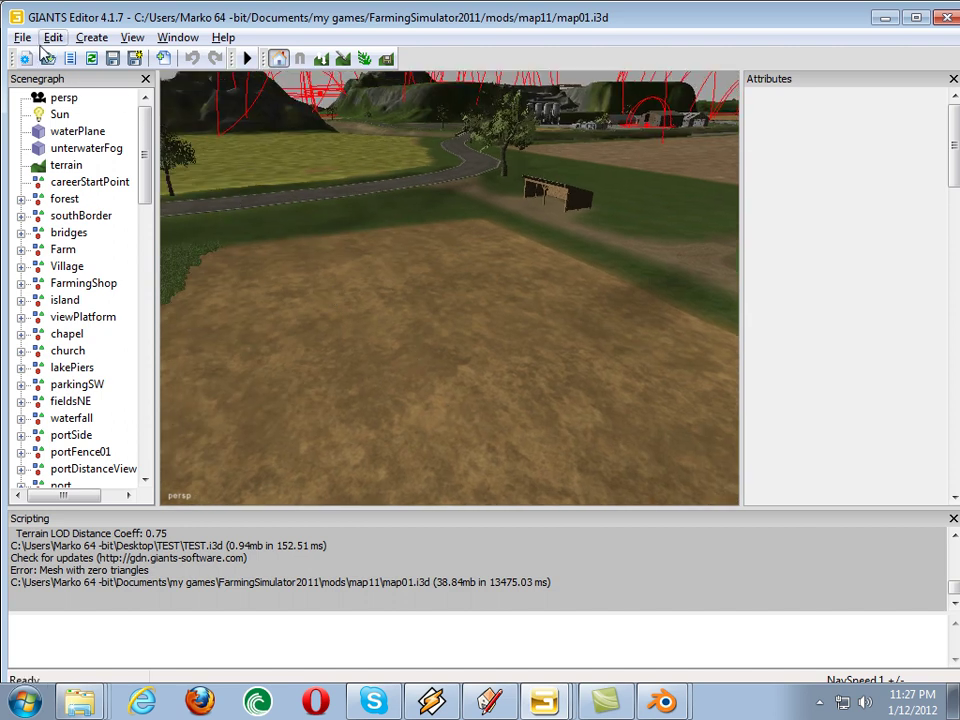
pyautogui.click(22, 38)
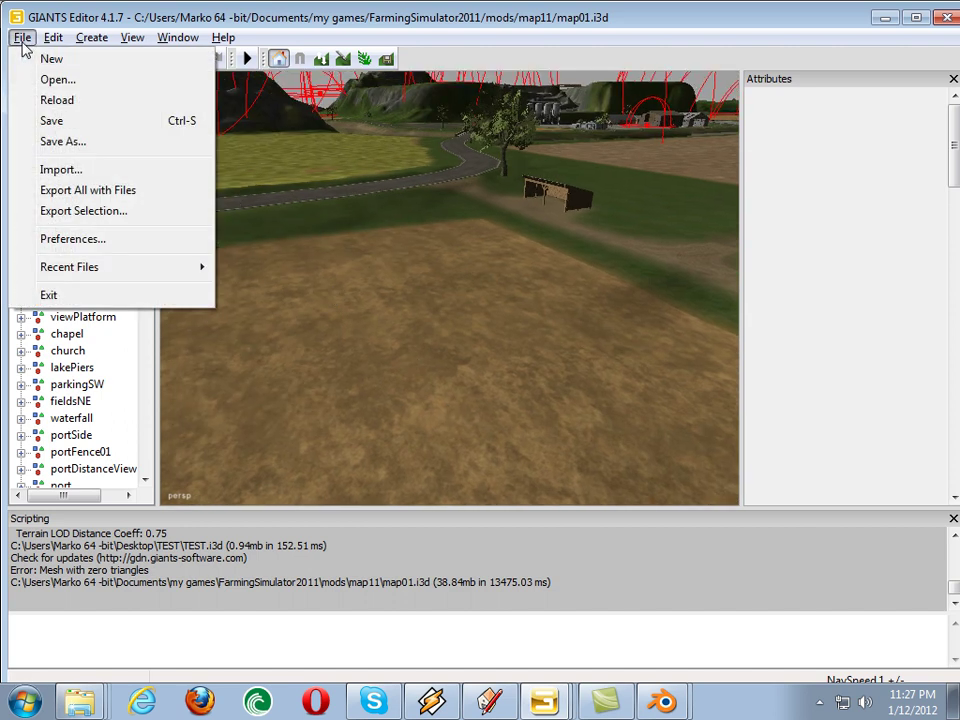
# Import TEST.i3d from the Desktop TEST folder into the map01 scene
pyautogui.click(71, 176)
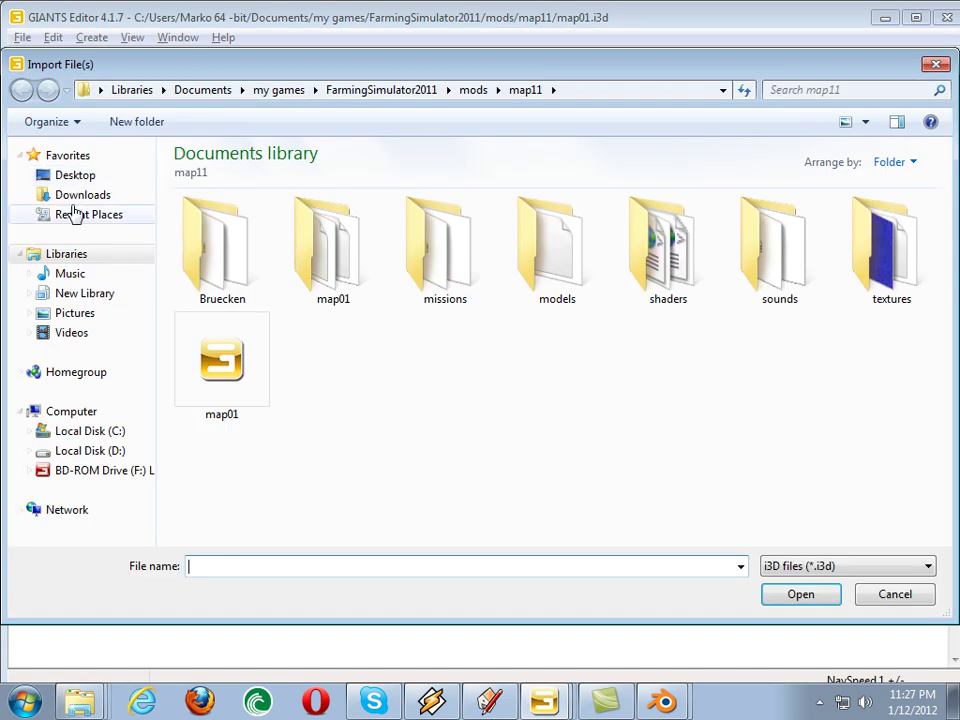
pyautogui.click(56, 180)
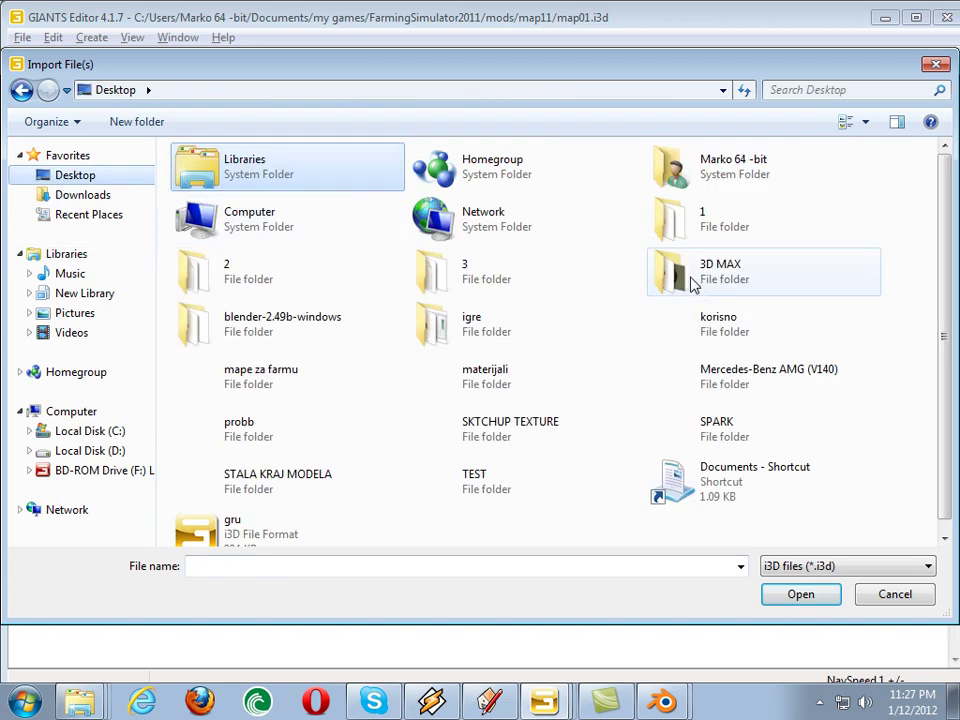
pyautogui.doubleClick(253, 335)
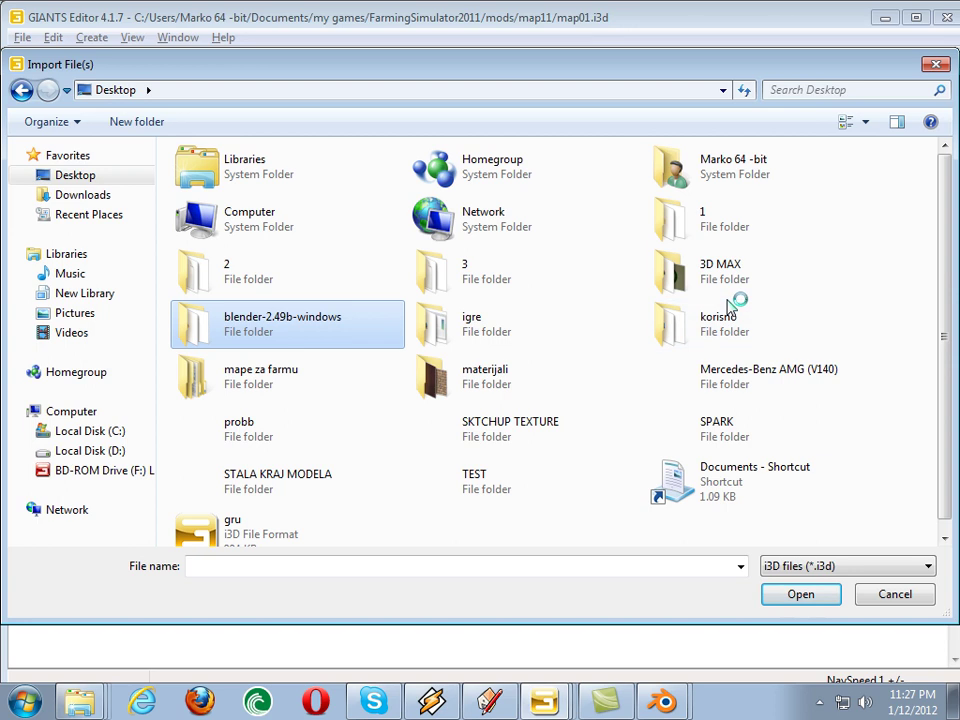
pyautogui.click(420, 438)
pyautogui.scroll(-1, 412, 442)
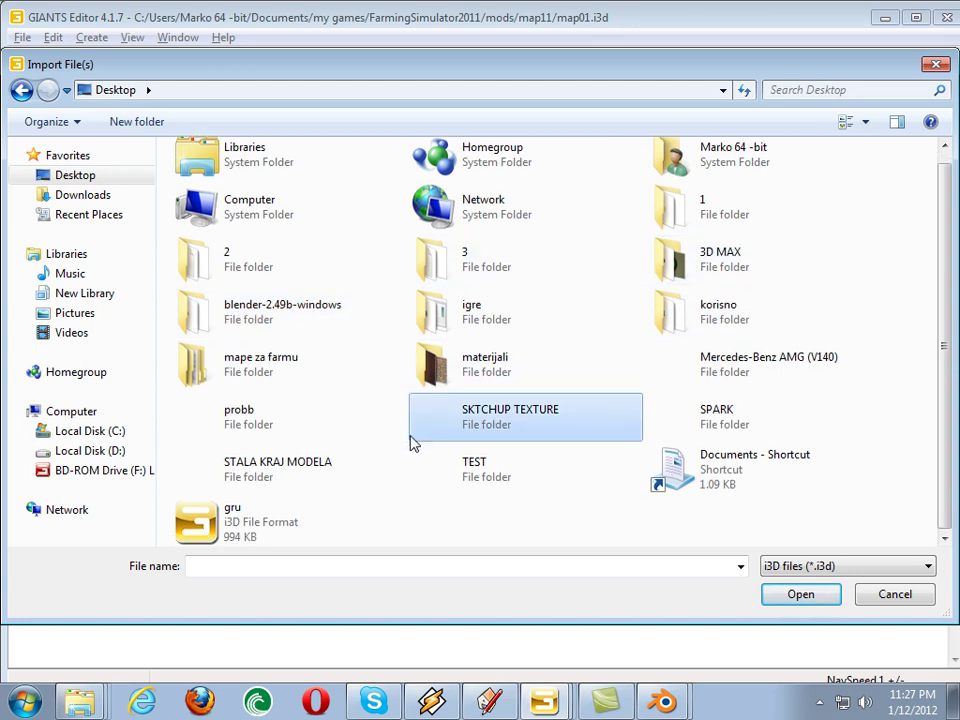
pyautogui.click(476, 488)
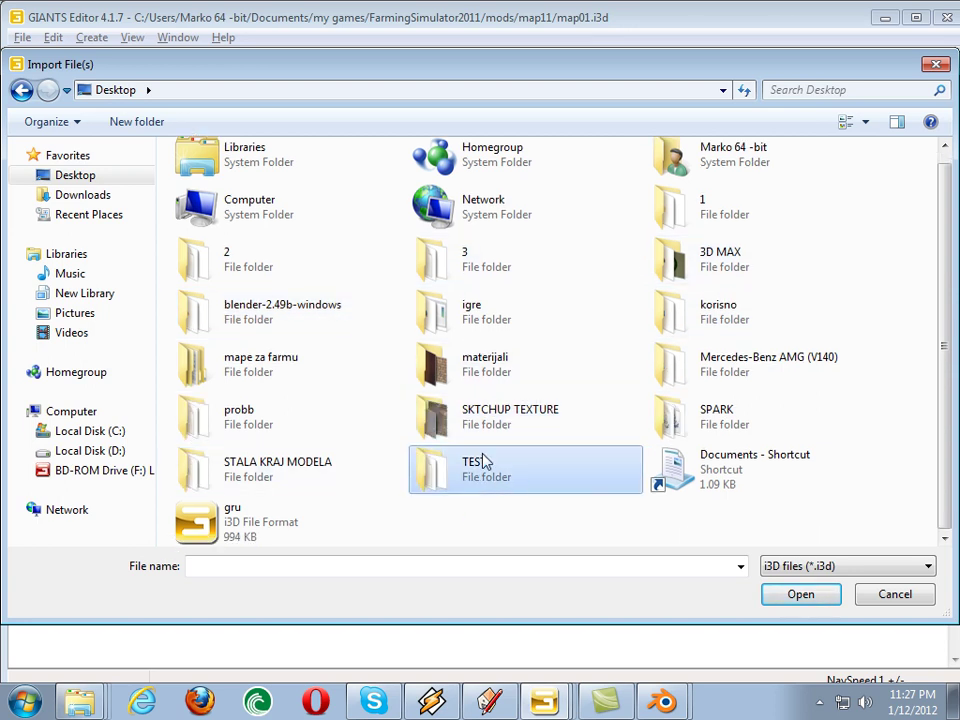
pyautogui.doubleClick(435, 475)
pyautogui.click(208, 197)
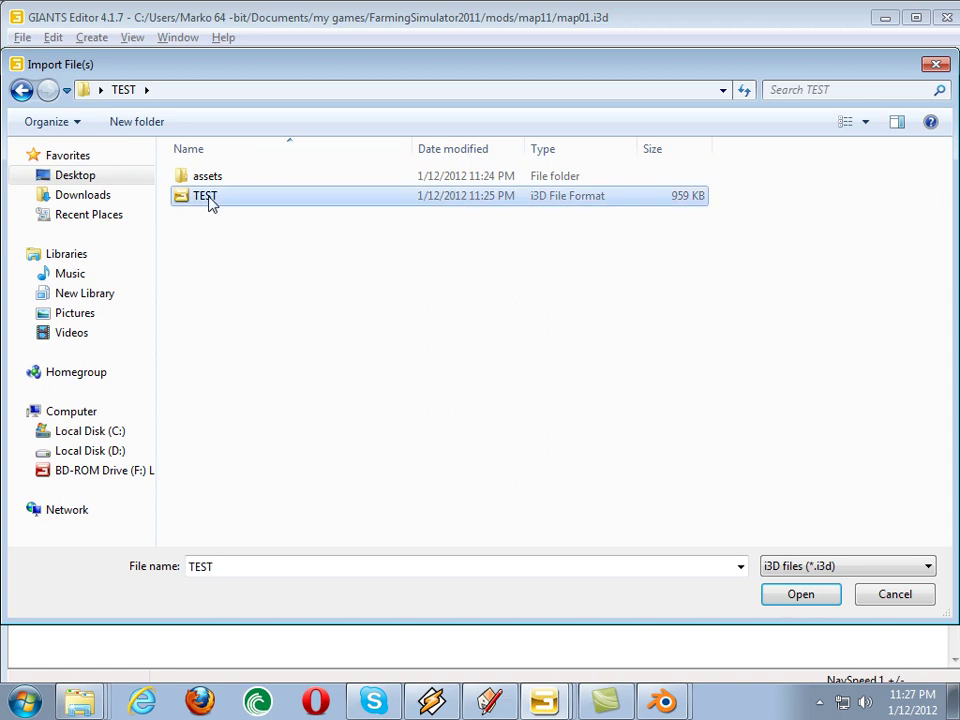
pyautogui.click(800, 593)
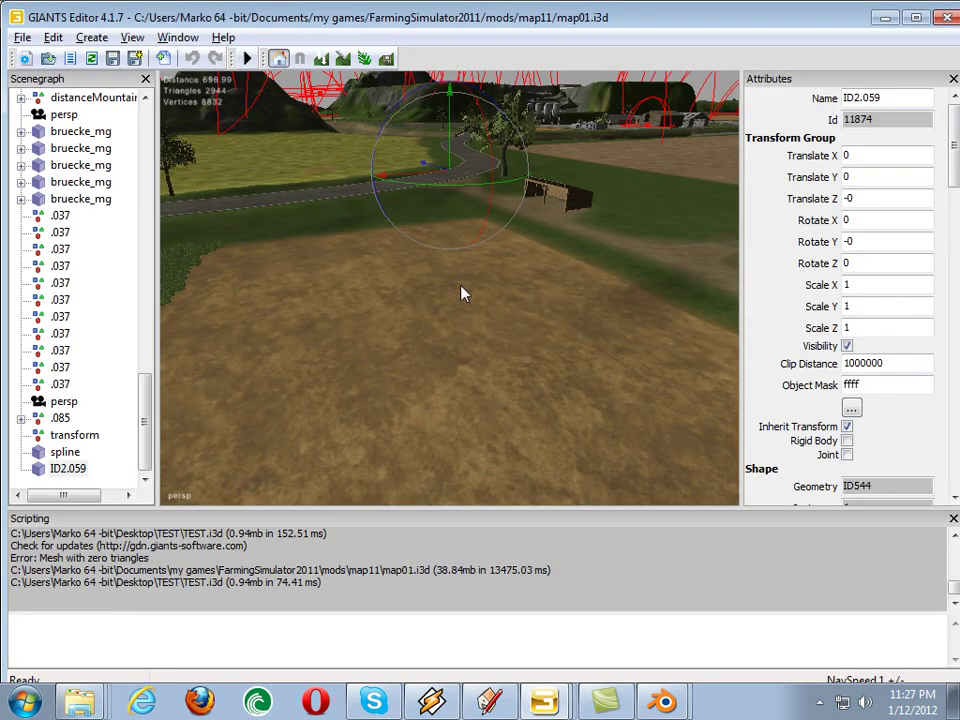
# Place the house at Y 44.27713, Z -376.58017 and rotate it about 55.85° around Y
pyautogui.moveTo(424, 193)
pyautogui.mouseDown(button='middle')
pyautogui.moveTo(645, 165)
pyautogui.moveTo(437, 261)
pyautogui.moveTo(740, 206)
pyautogui.moveTo(347, 223)
pyautogui.moveTo(238, 253)
pyautogui.mouseUp(button='middle')
pyautogui.moveTo(363, 258)
pyautogui.mouseDown(button='middle')
pyautogui.moveTo(251, 216)
pyautogui.moveTo(409, 240)
pyautogui.mouseUp(button='middle')
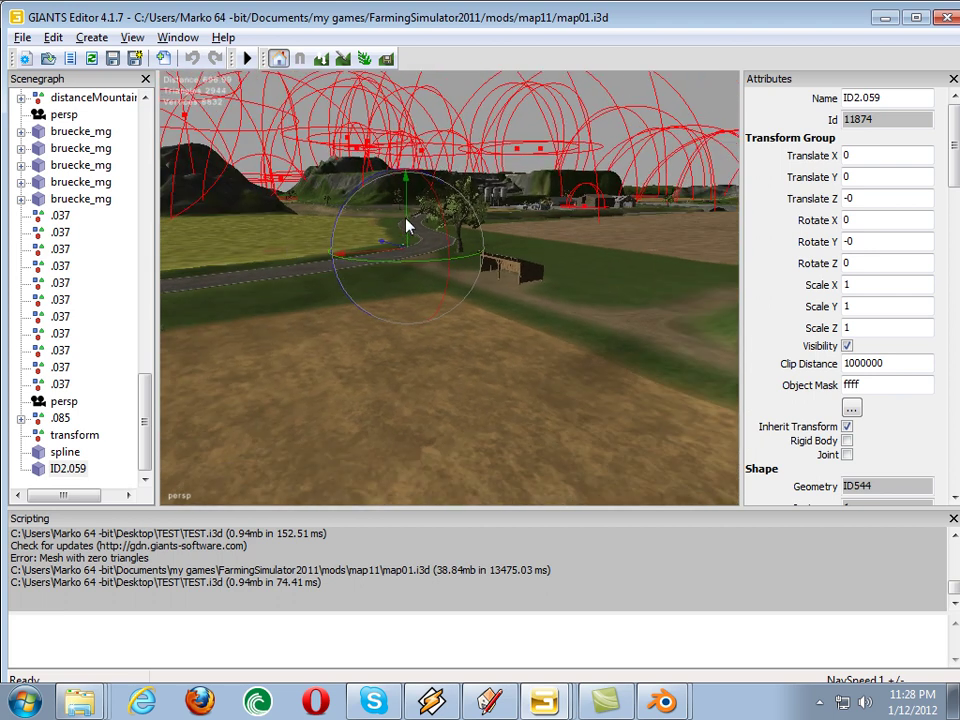
pyautogui.moveTo(408, 226); pyautogui.dragTo(408, 178)
pyautogui.moveTo(393, 224); pyautogui.dragTo(870, 591)
pyautogui.moveTo(550, 256)
pyautogui.mouseDown()
pyautogui.moveTo(628, 302)
pyautogui.moveTo(360, 268)
pyautogui.moveTo(455, 296)
pyautogui.mouseUp()
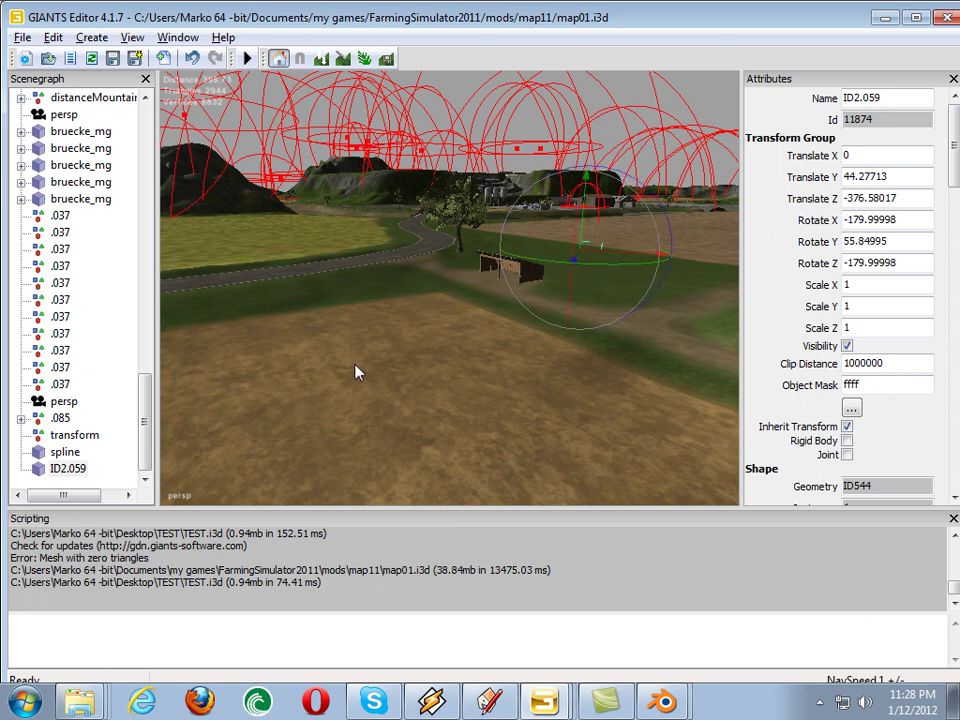
# Move the transform node onto the road at 303.06219, 95.45828, -589.52228
pyautogui.click(68, 436)
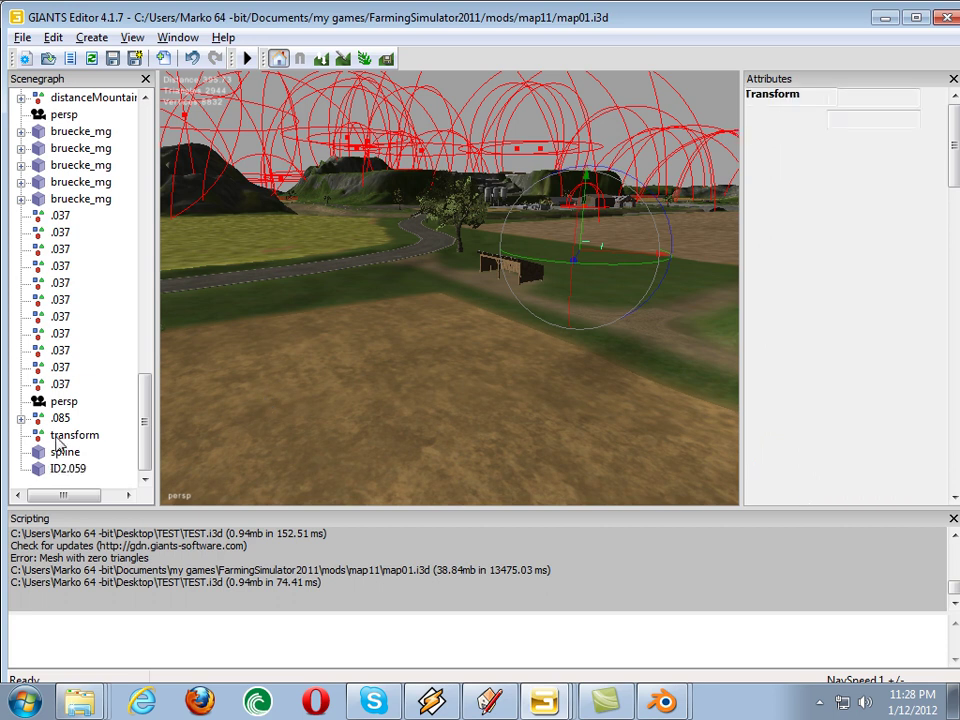
pyautogui.click(338, 419)
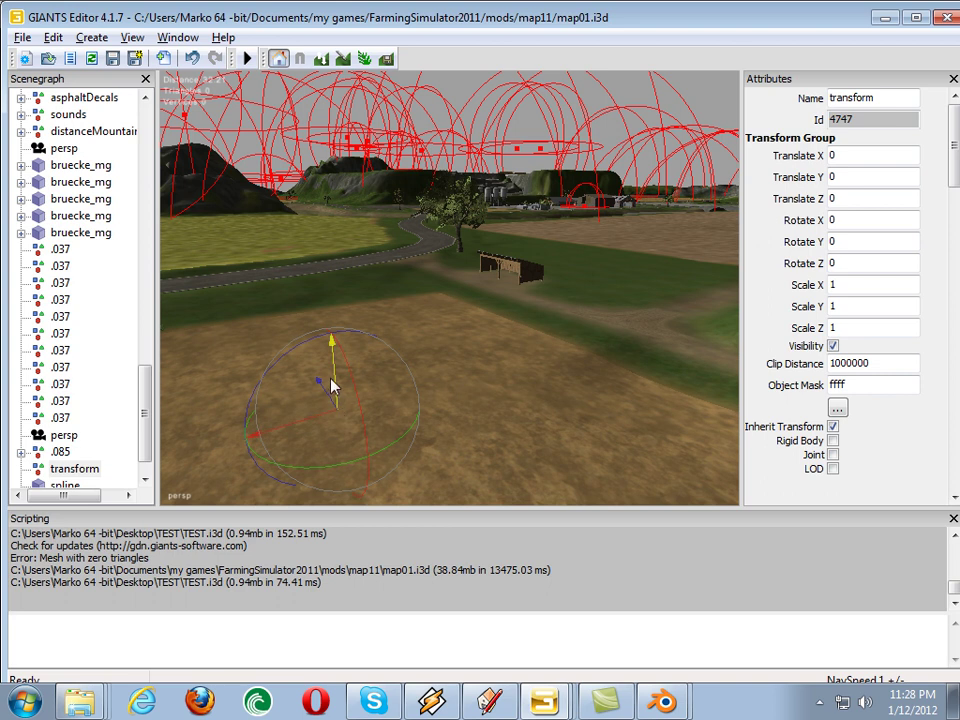
pyautogui.moveTo(333, 388); pyautogui.dragTo(420, 158)
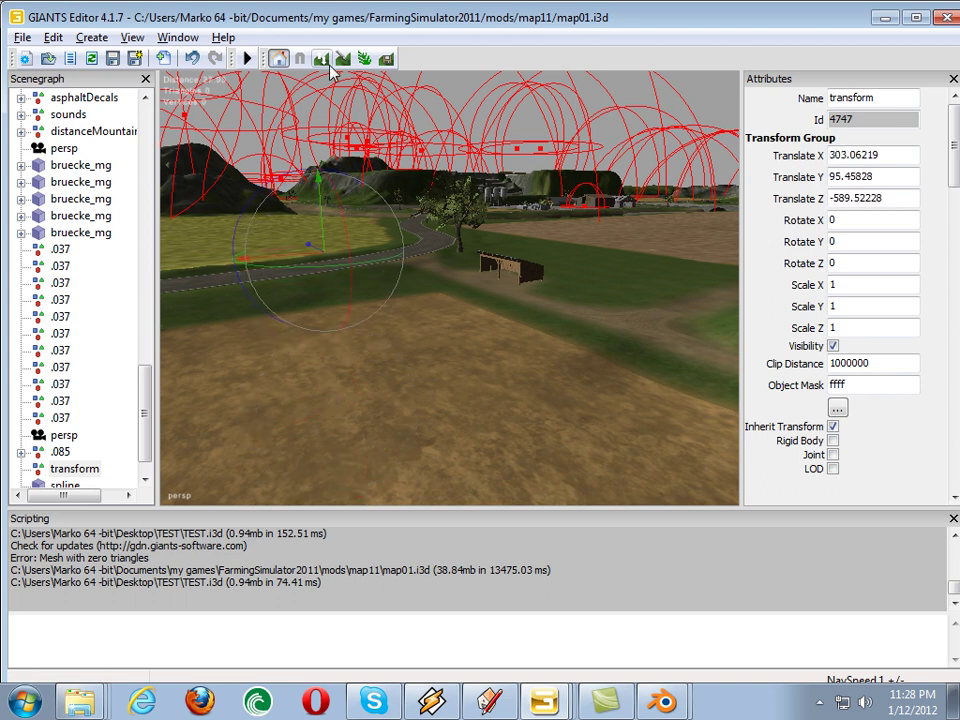
pyautogui.moveTo(420, 158)
pyautogui.mouseDown(button='middle')
pyautogui.moveTo(113, 167)
pyautogui.moveTo(306, 163)
pyautogui.moveTo(579, 184)
pyautogui.moveTo(676, 175)
pyautogui.mouseUp(button='middle')
# Switch the viewport to another camera, then close GIANTS Editor
pyautogui.rightClick(458, 256)
pyautogui.moveTo(520, 264)
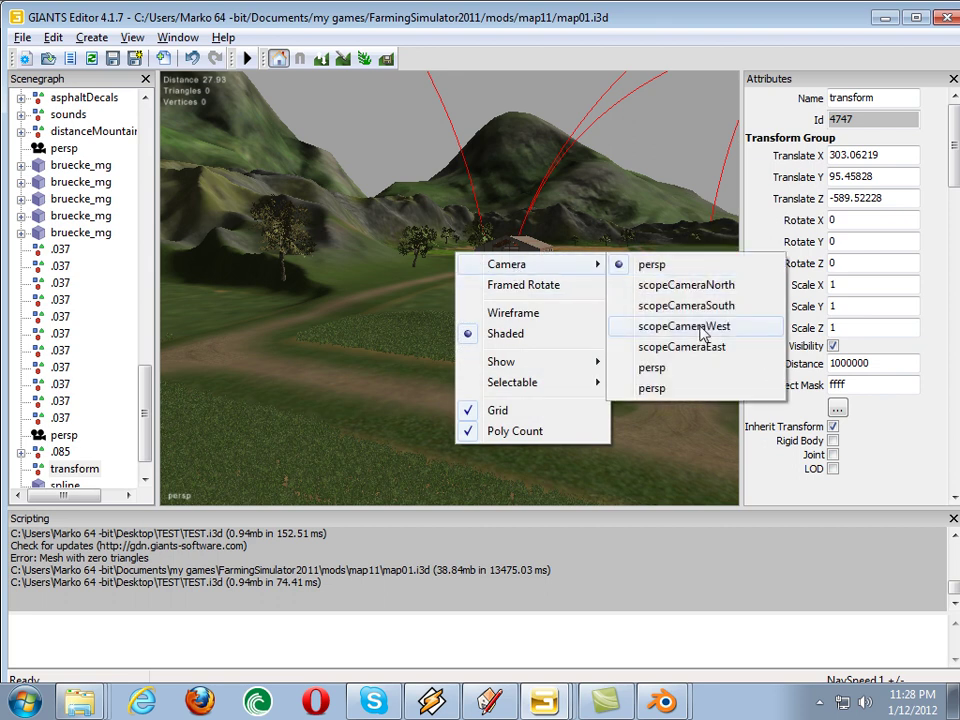
pyautogui.click(660, 372)
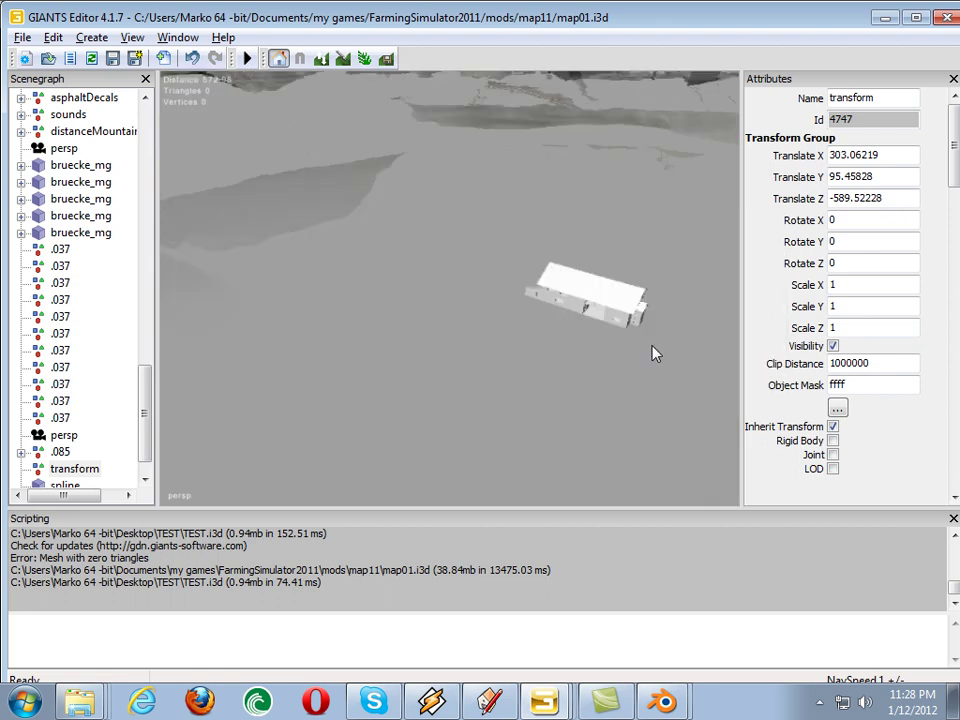
pyautogui.rightClick(585, 200)
pyautogui.moveTo(628, 307)
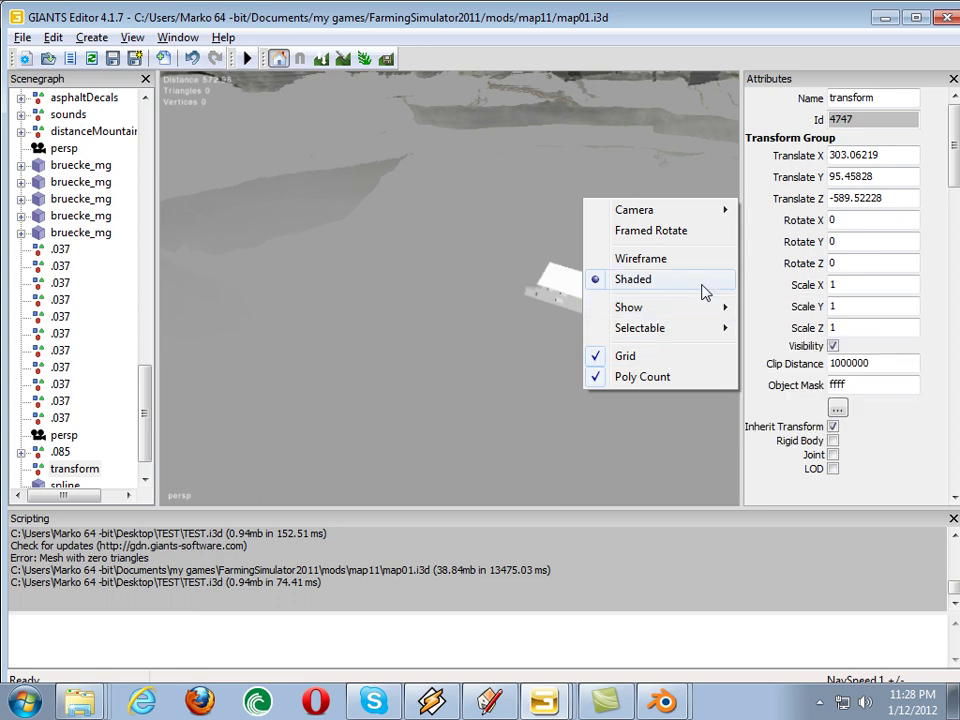
pyautogui.click(947, 17)
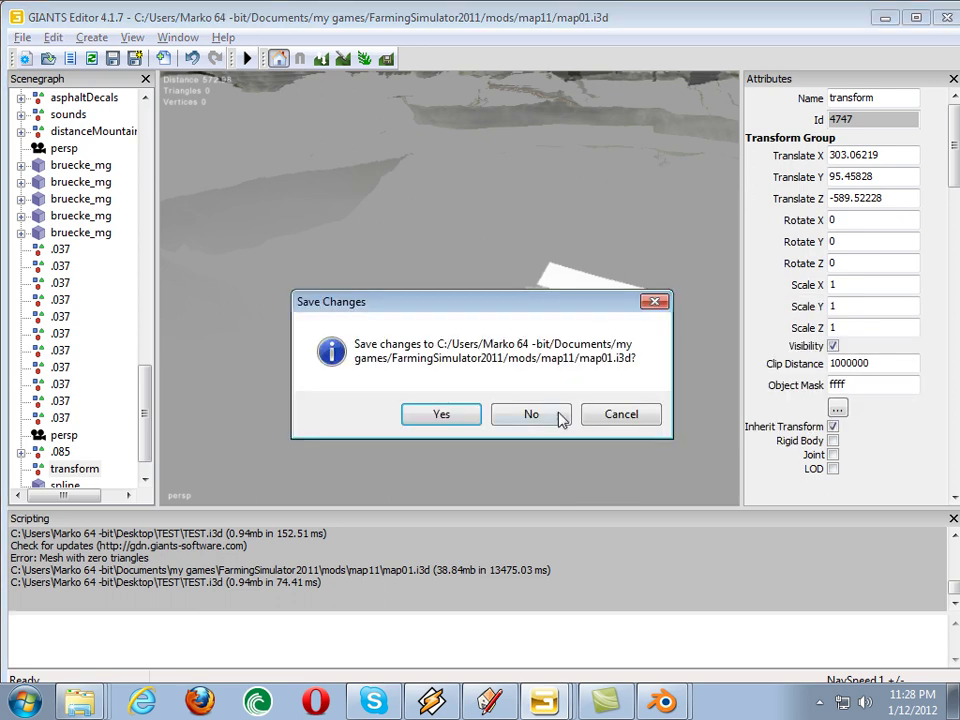
# Close GIANTS Editor without saving, close the TEST folder, and open Camtasia Recorder from the tray
pyautogui.click(563, 412)
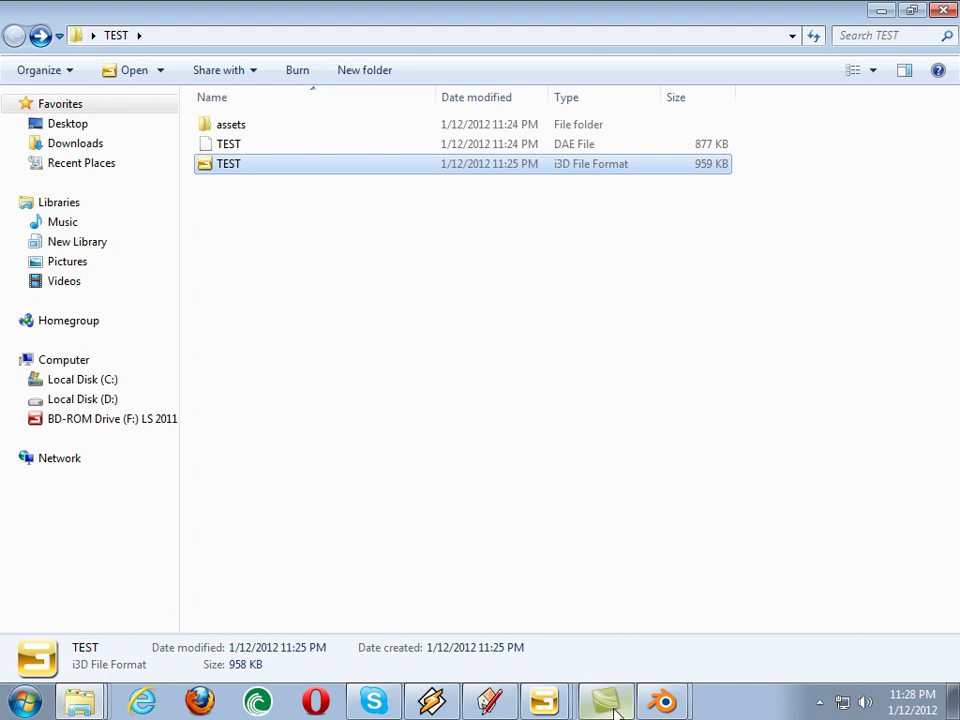
pyautogui.hotkey('alt', 'F4')
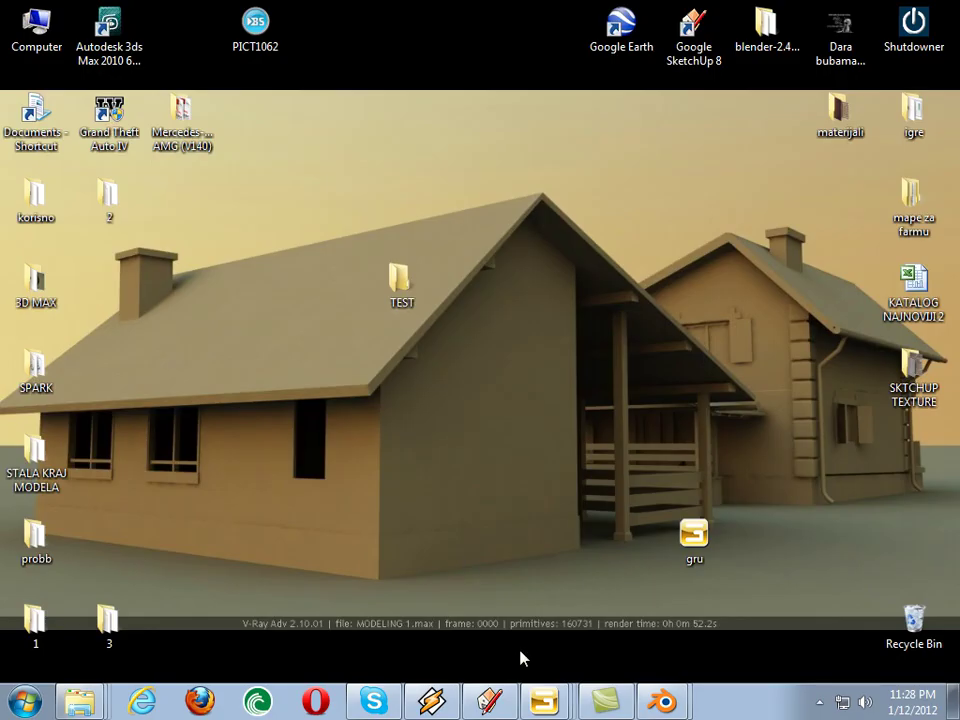
pyautogui.click(634, 705)
pyautogui.moveTo(662, 702)
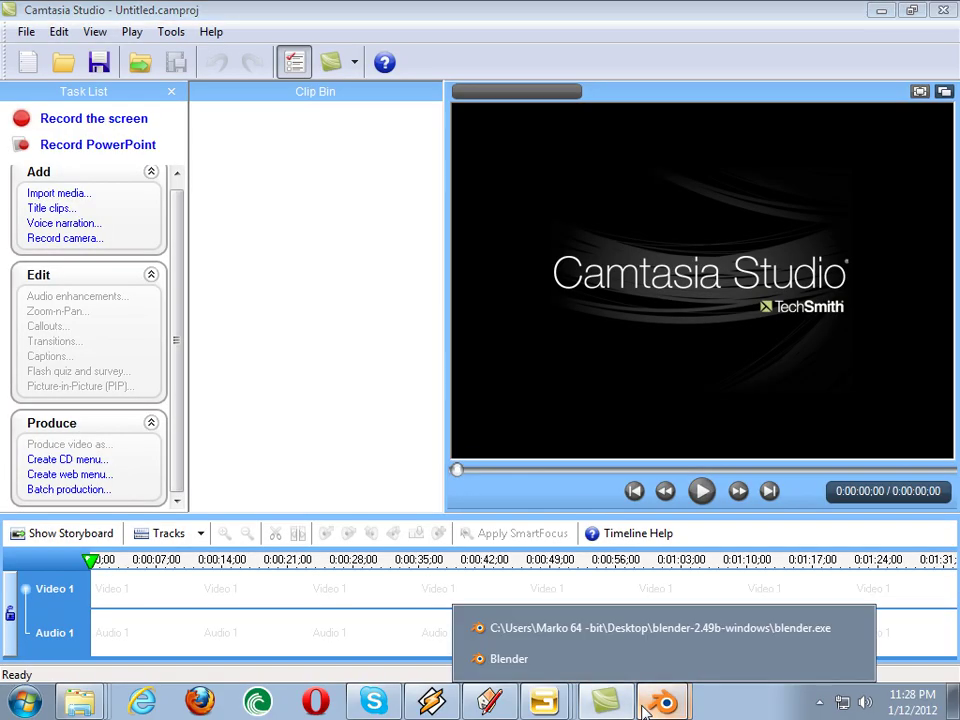
pyautogui.click(645, 708)
pyautogui.click(821, 702)
pyautogui.click(832, 560)
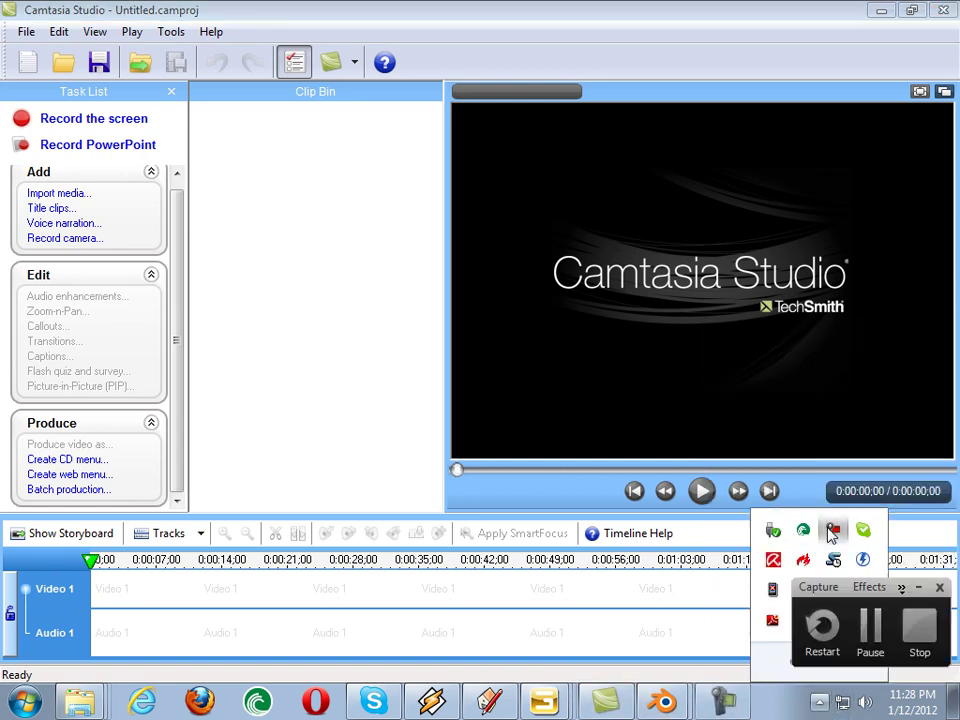